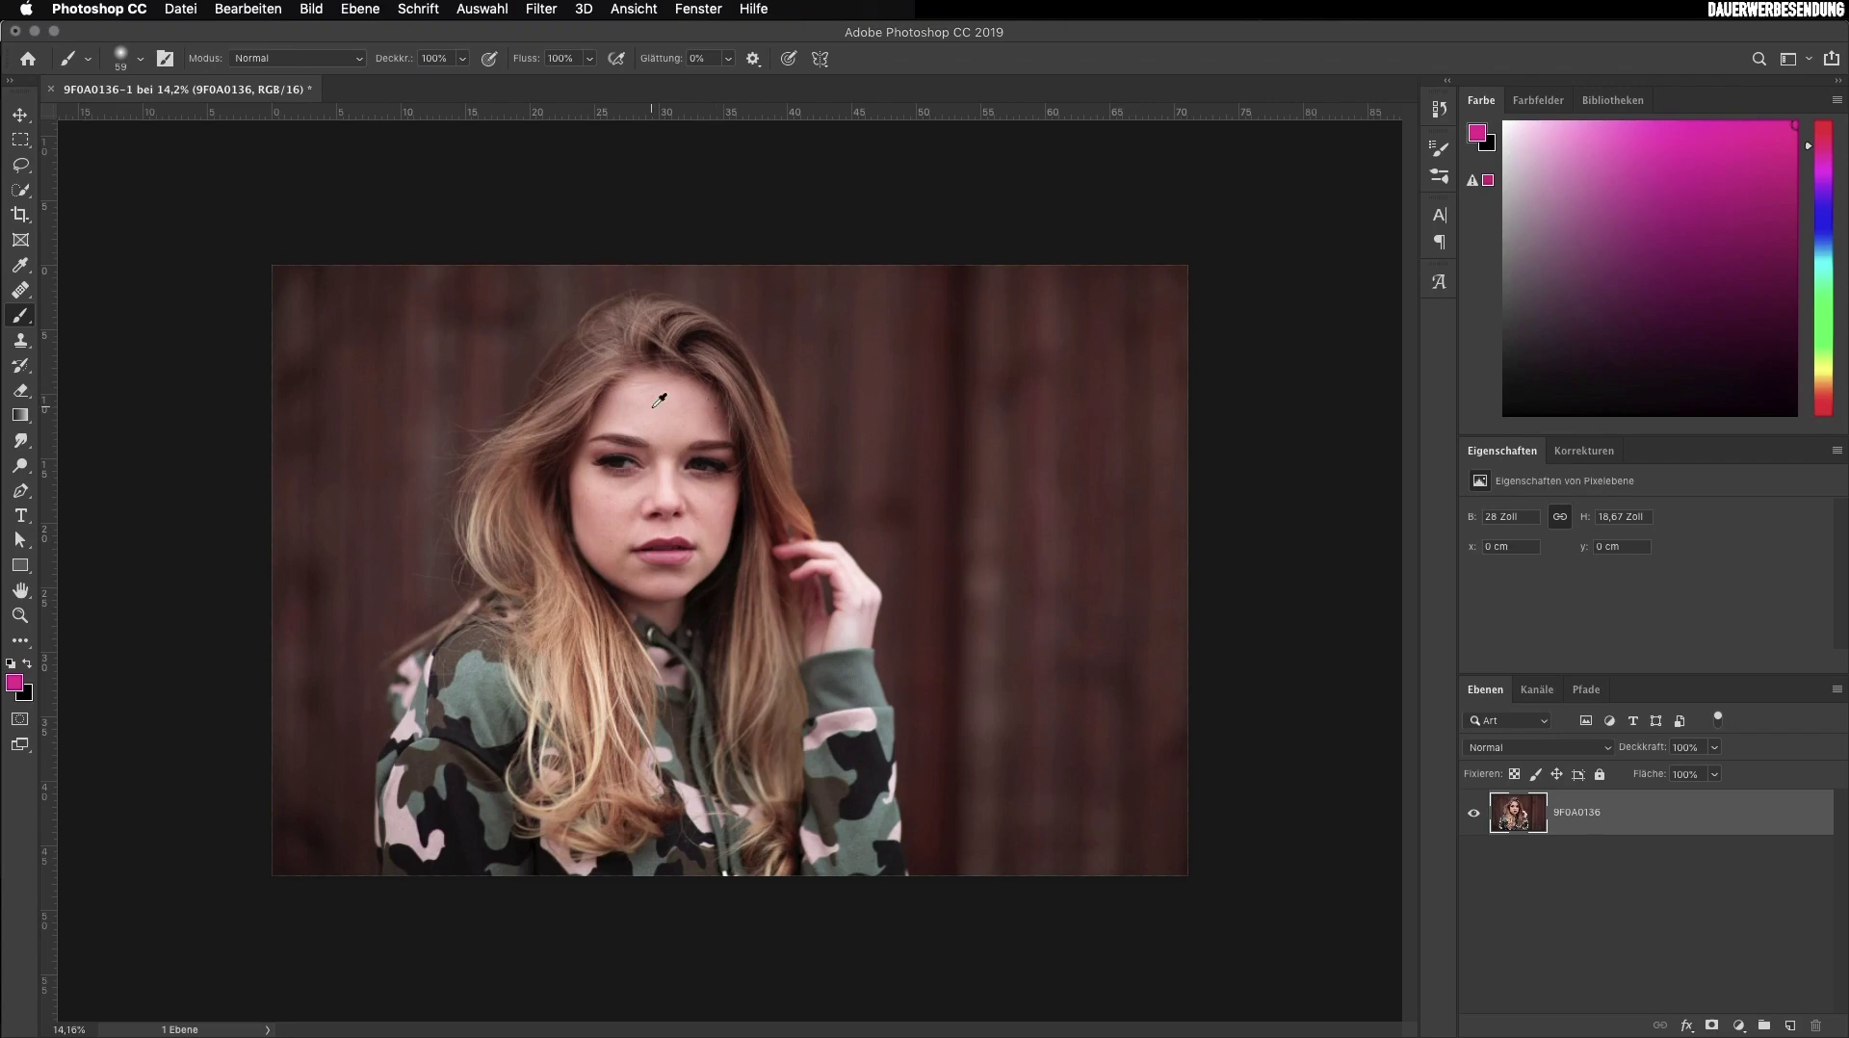
Zoom in on the model's face so the eyes sit near the top of the window
scroll(659, 399, up, 3)
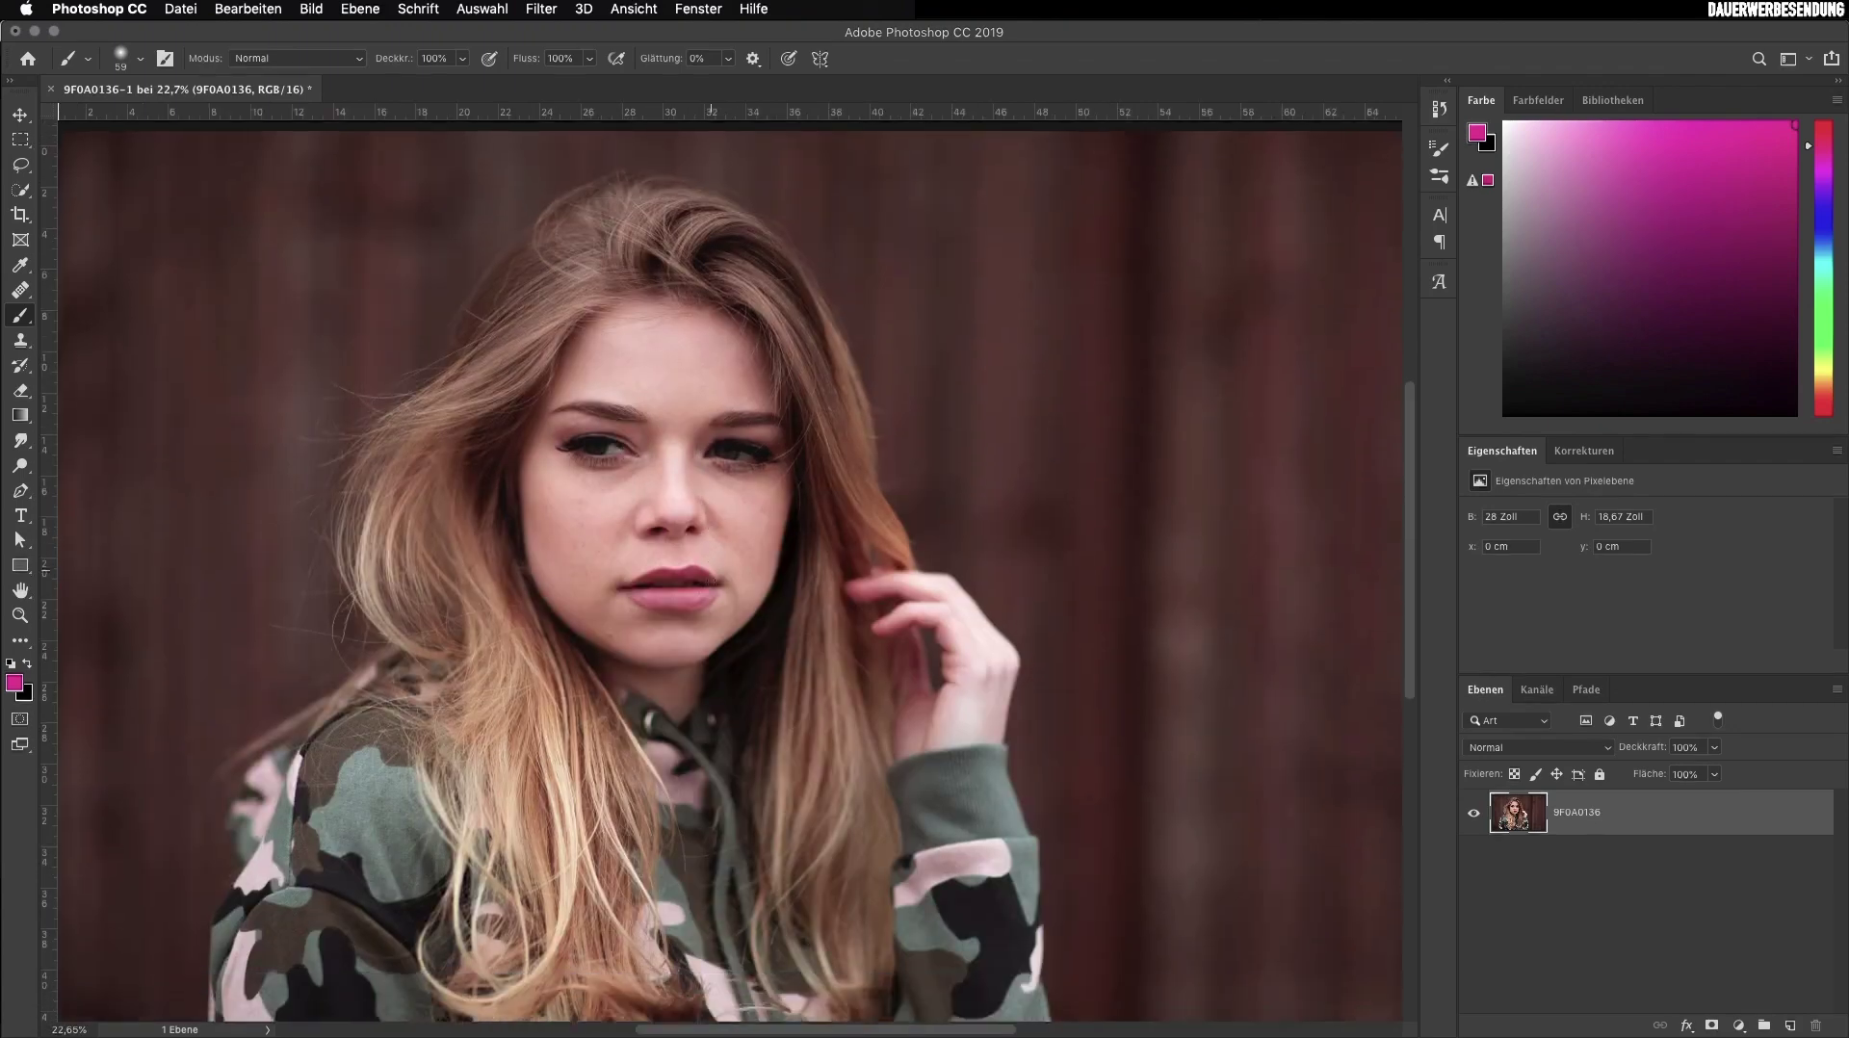
scroll(714, 578, down, 2)
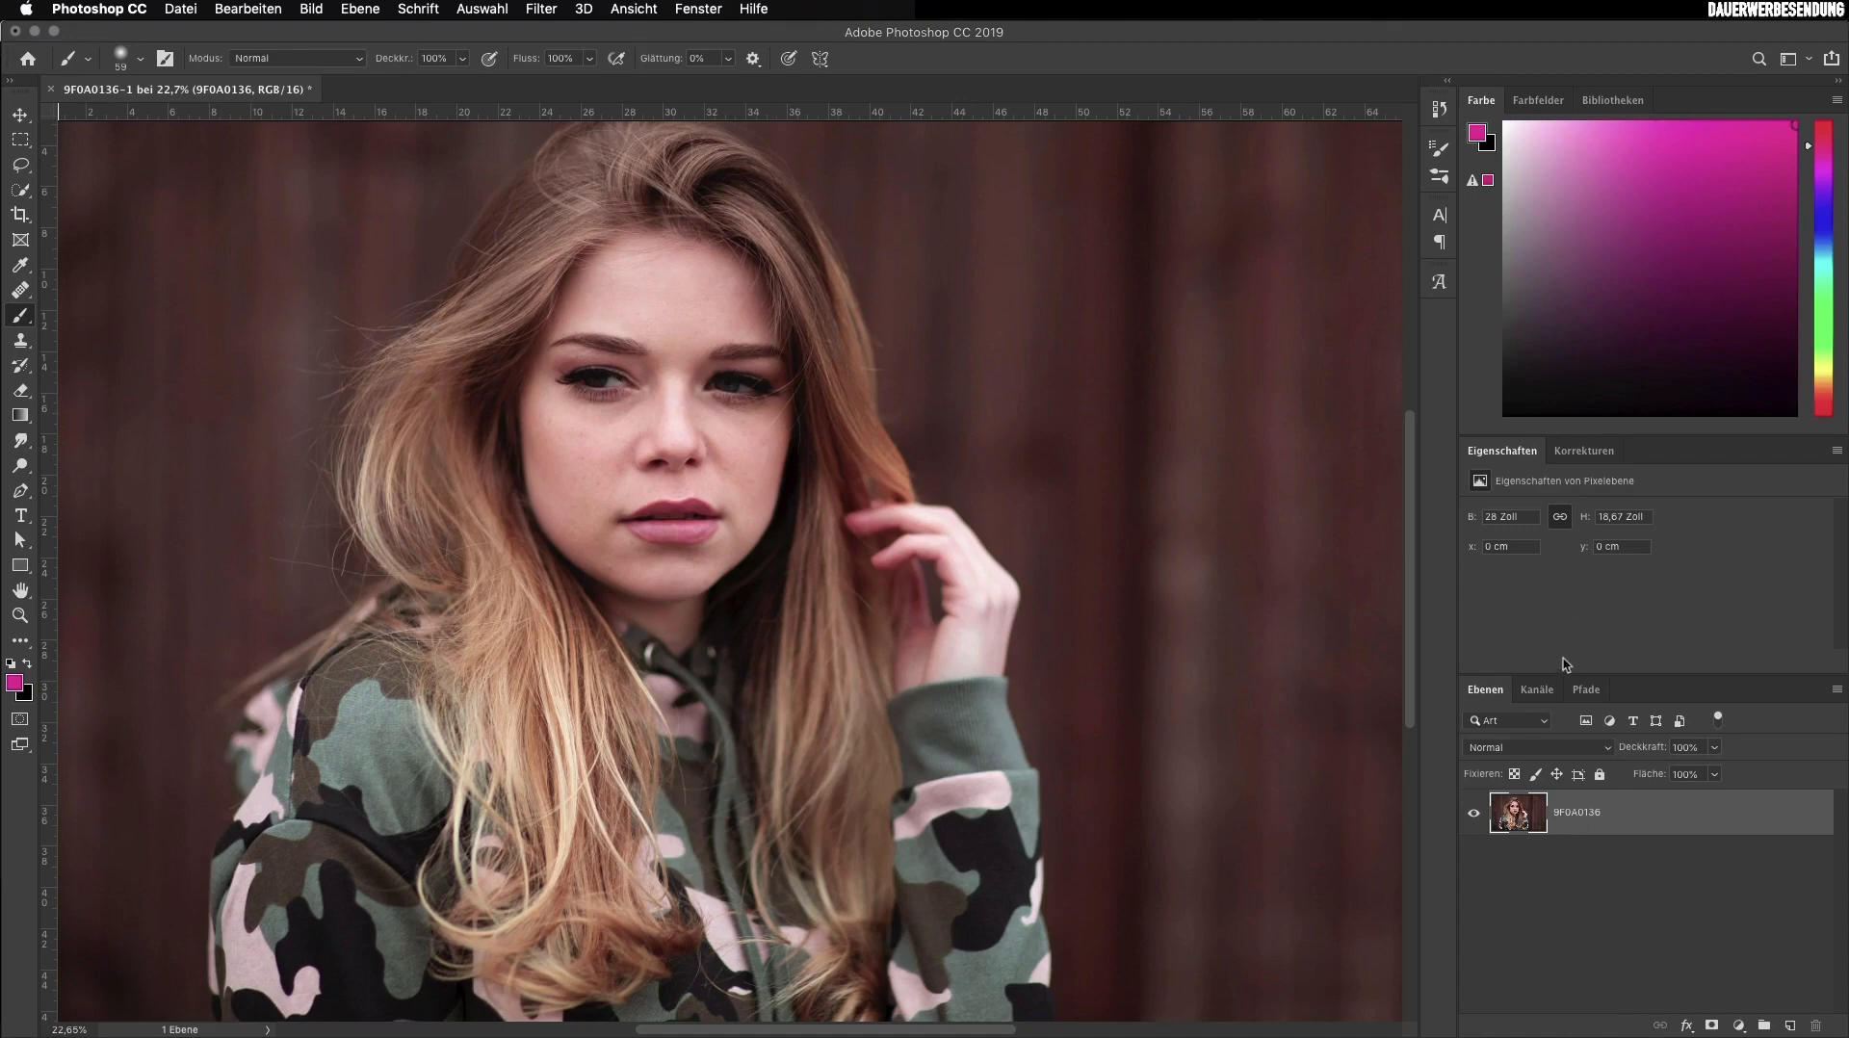
Add a Helligkeit/Kontrast layer at brightness 122 and invert its mask to black
click(1585, 450)
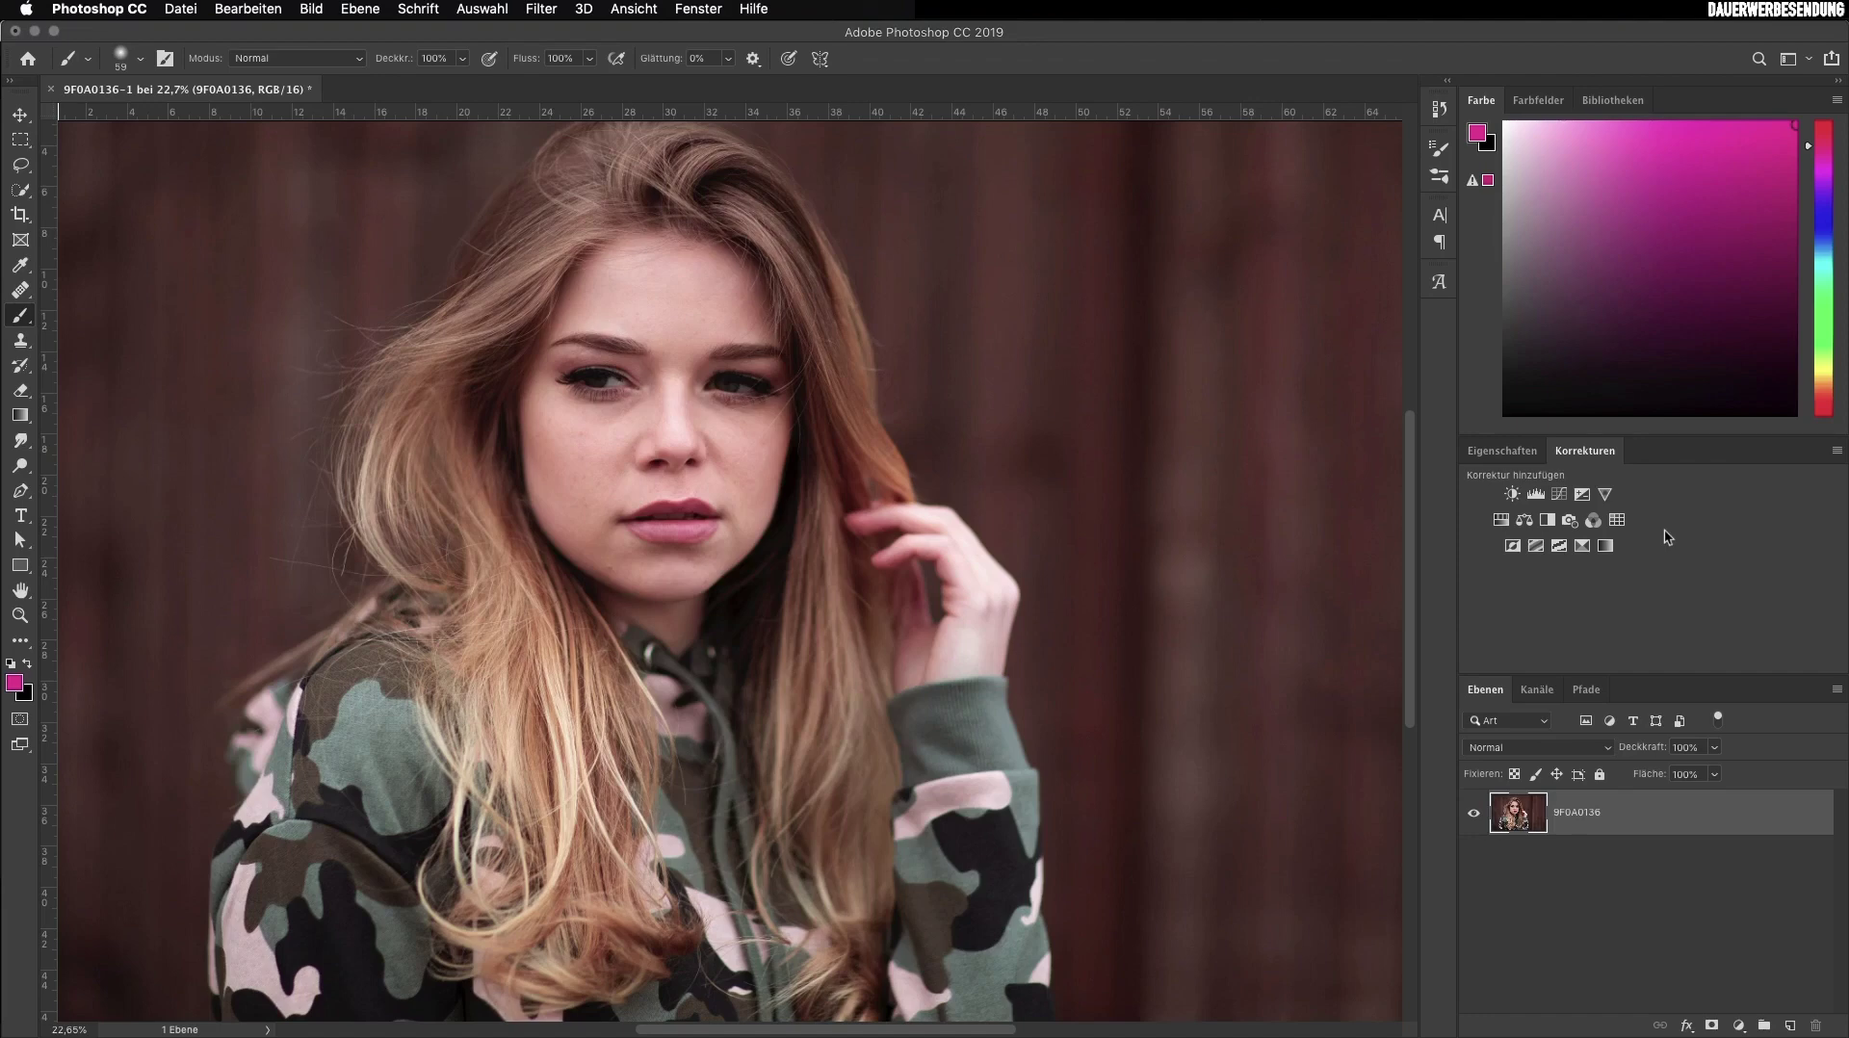
click(1514, 495)
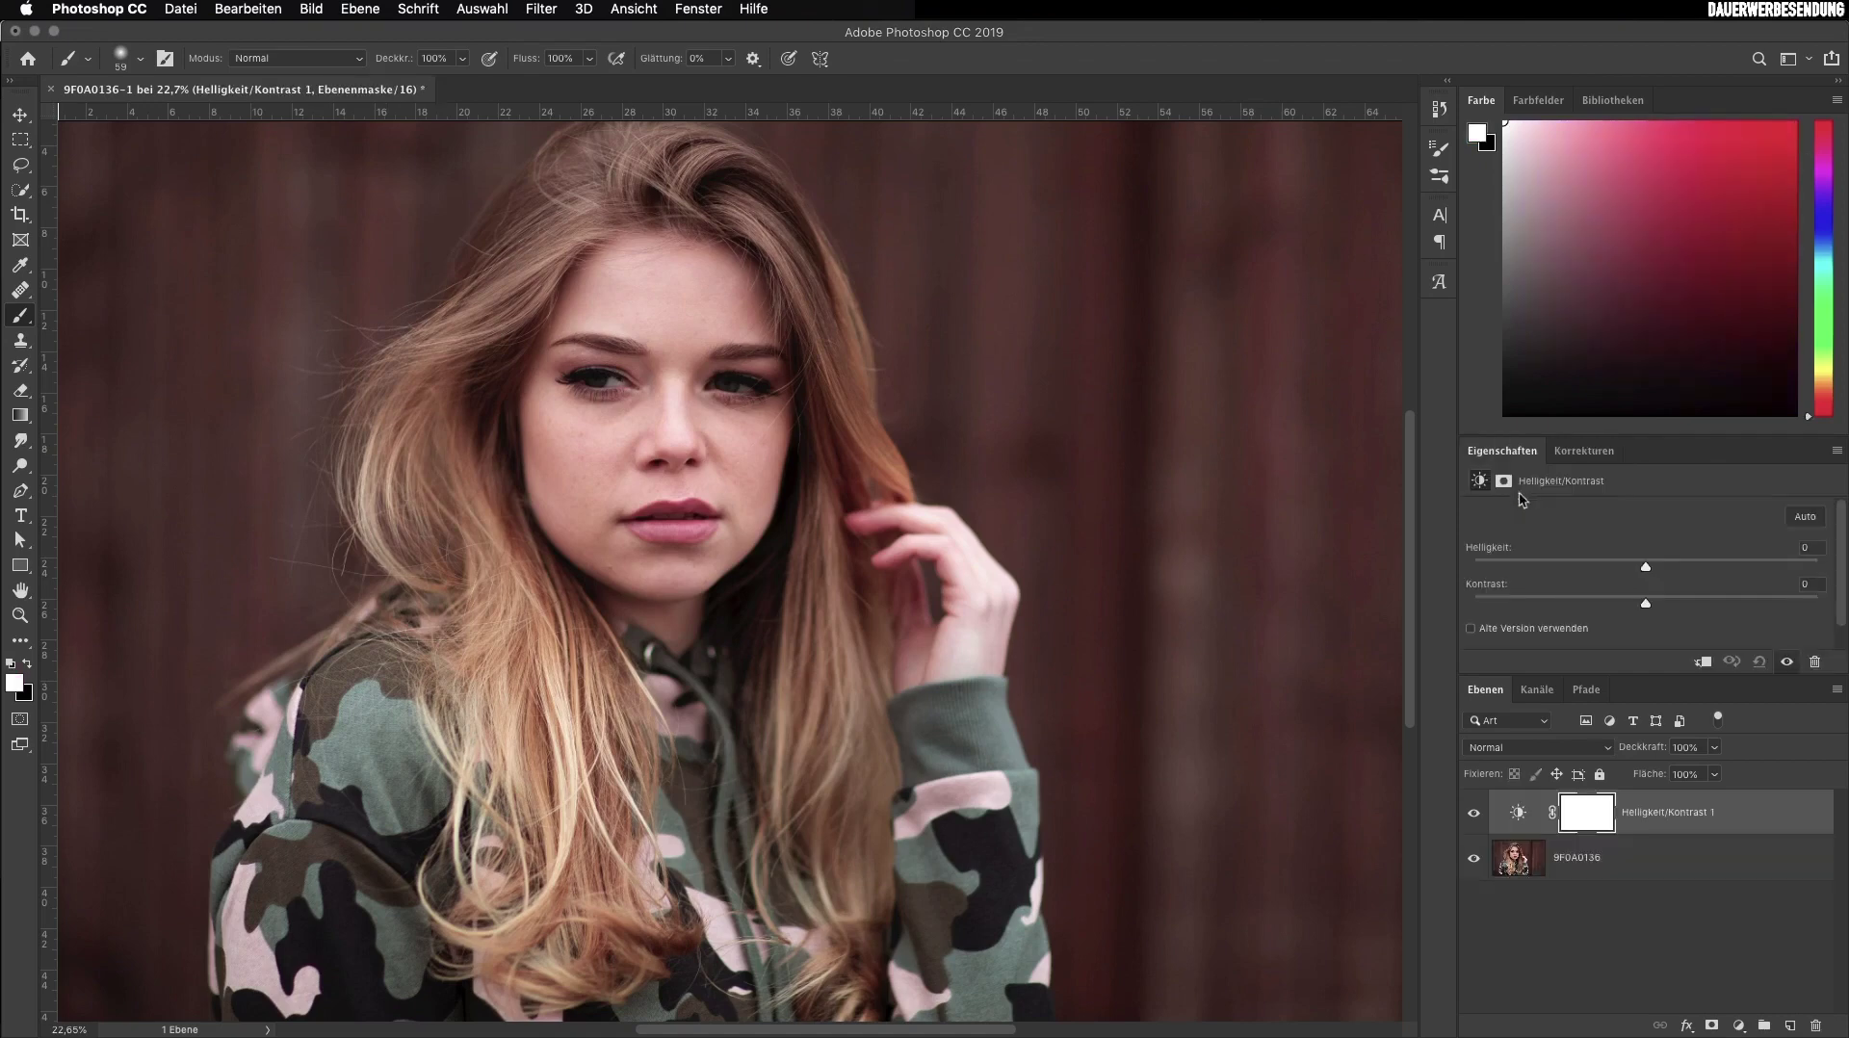
drag(1645, 567, 1788, 576)
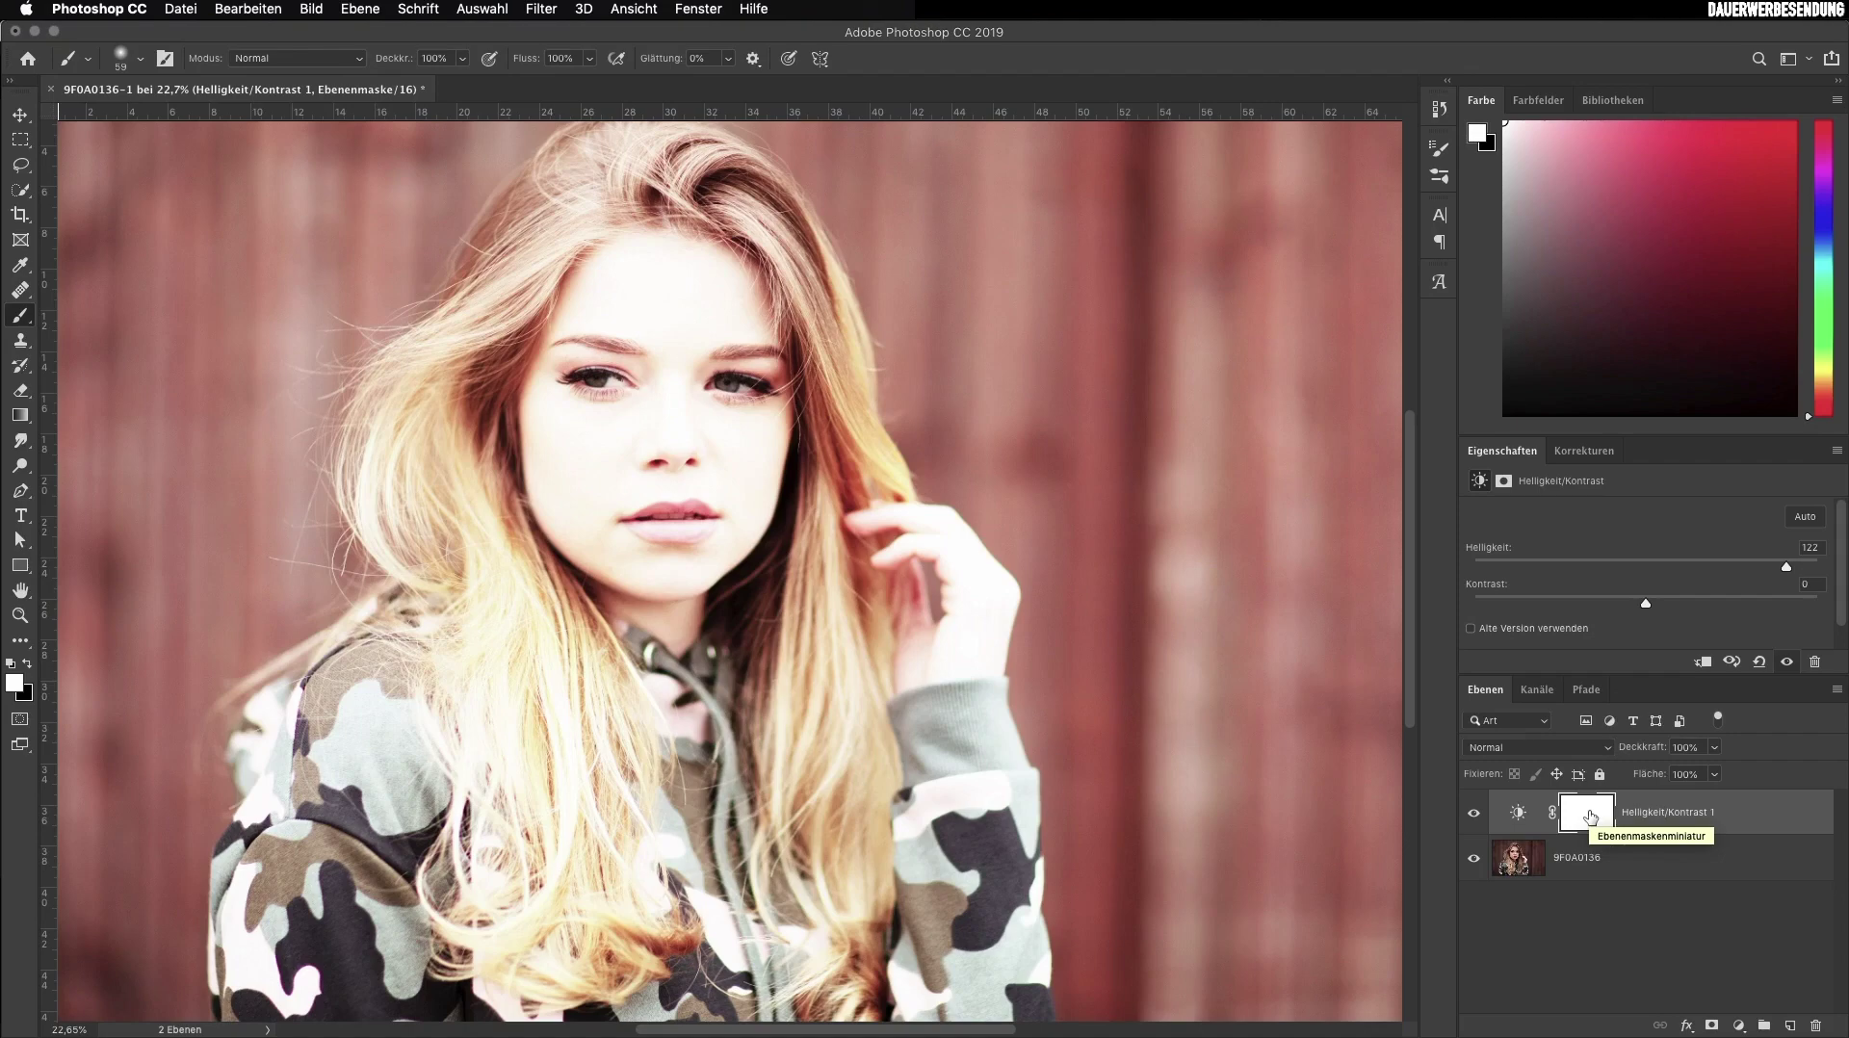
key(super+i)
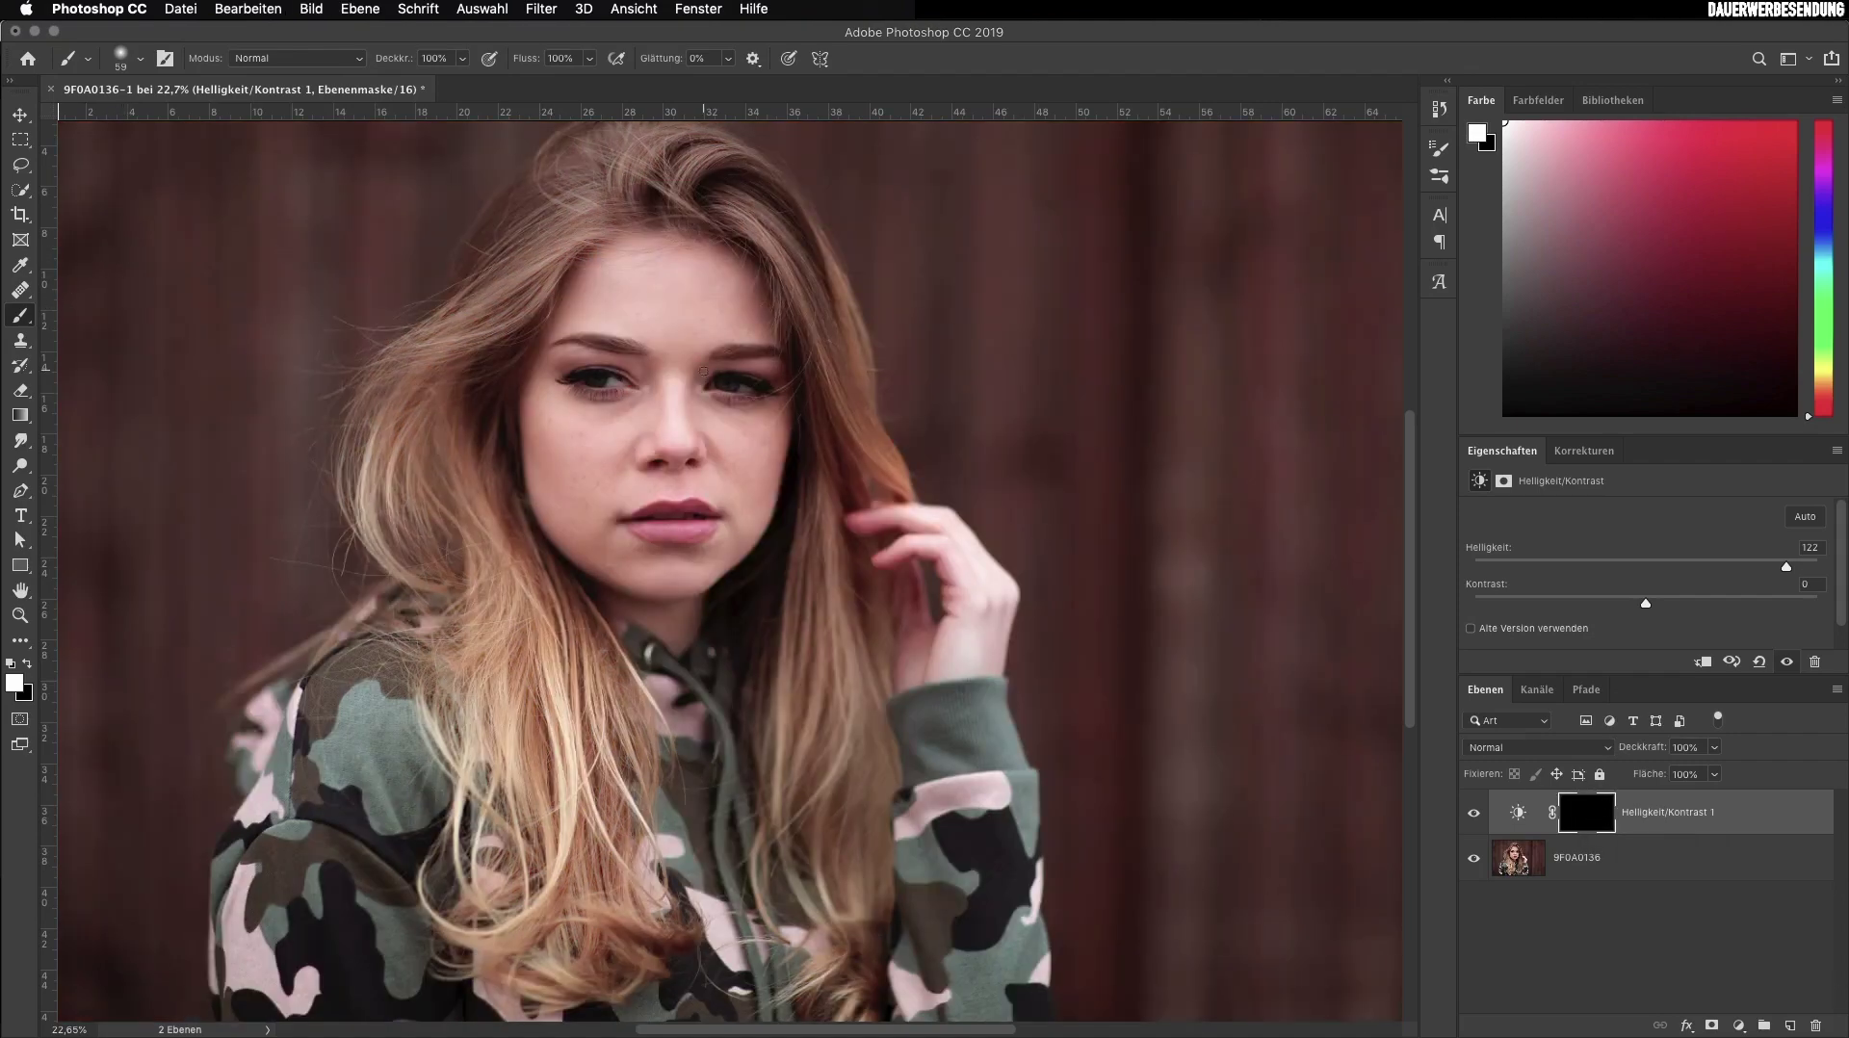
Paint the mask white over the right eye with a 158 px brush, then set Helligkeit to 86
mouse_move(704, 371)
mouse_down()
mouse_move(761, 371)
mouse_move(727, 390)
mouse_move(754, 386)
mouse_up()
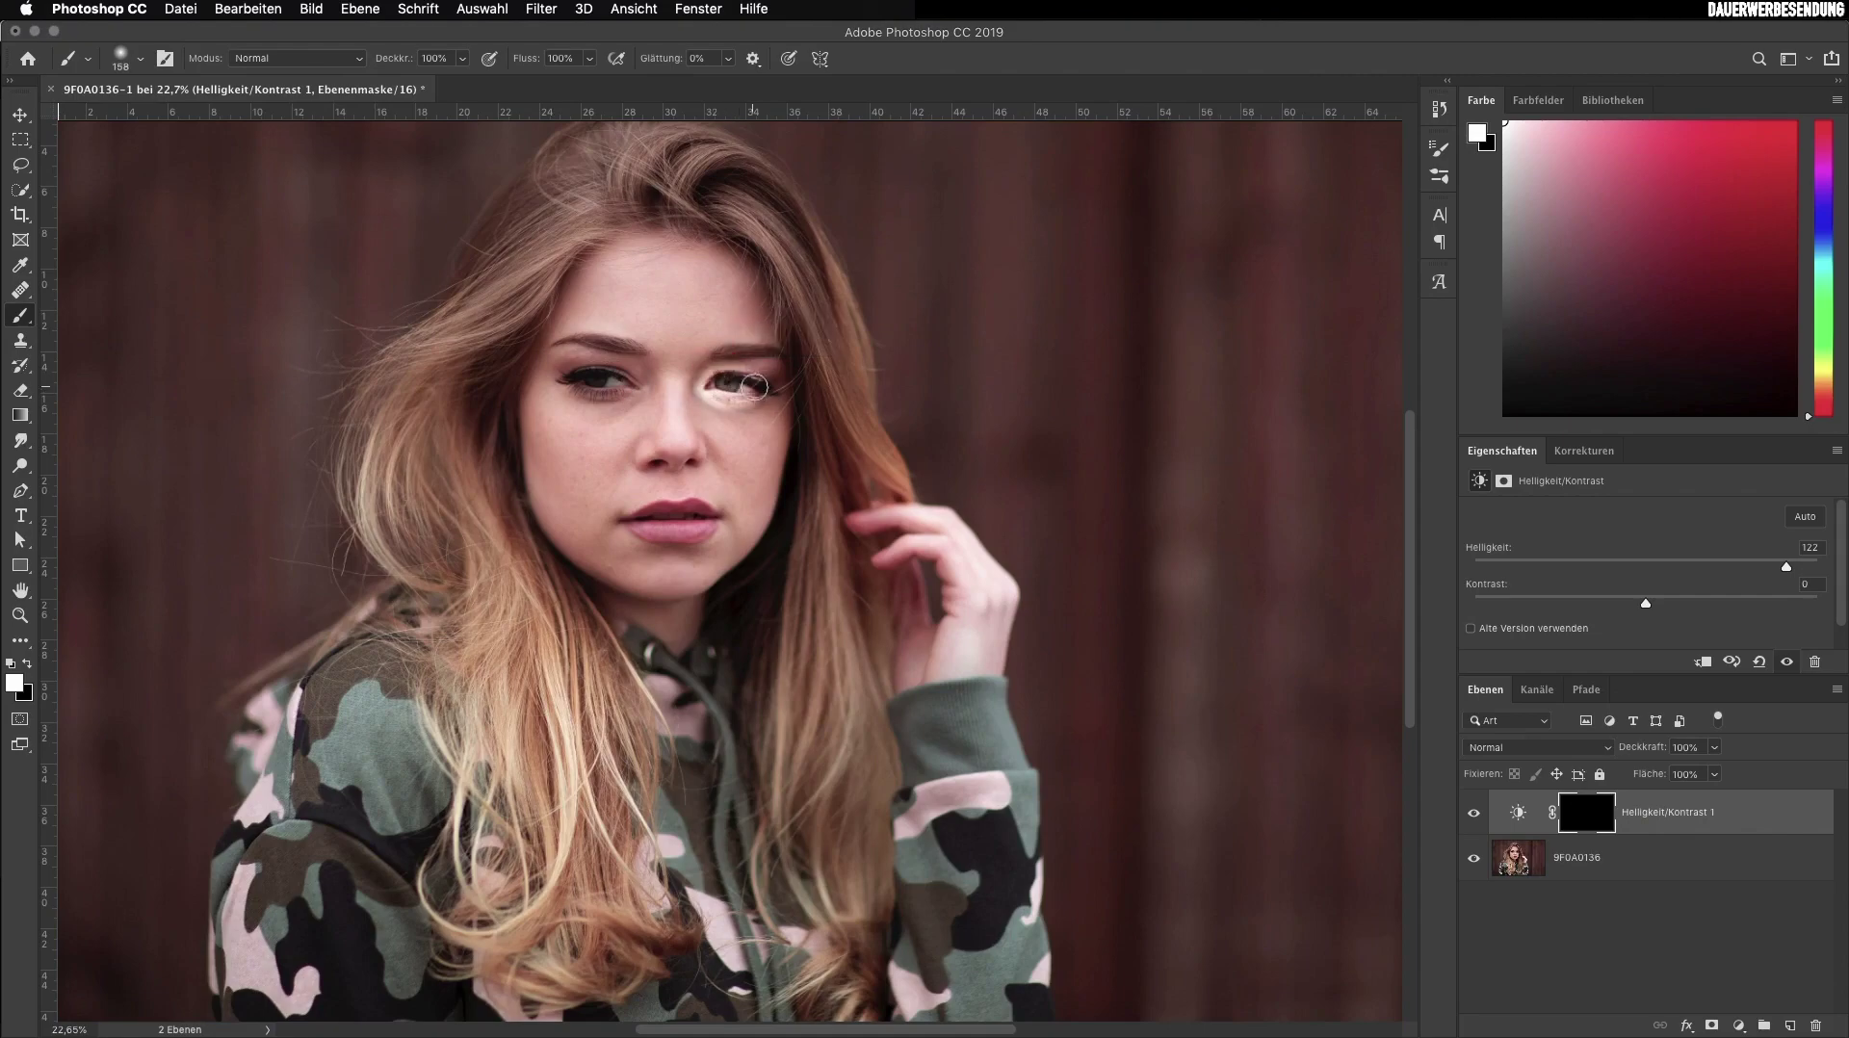
drag(578, 383, 633, 383)
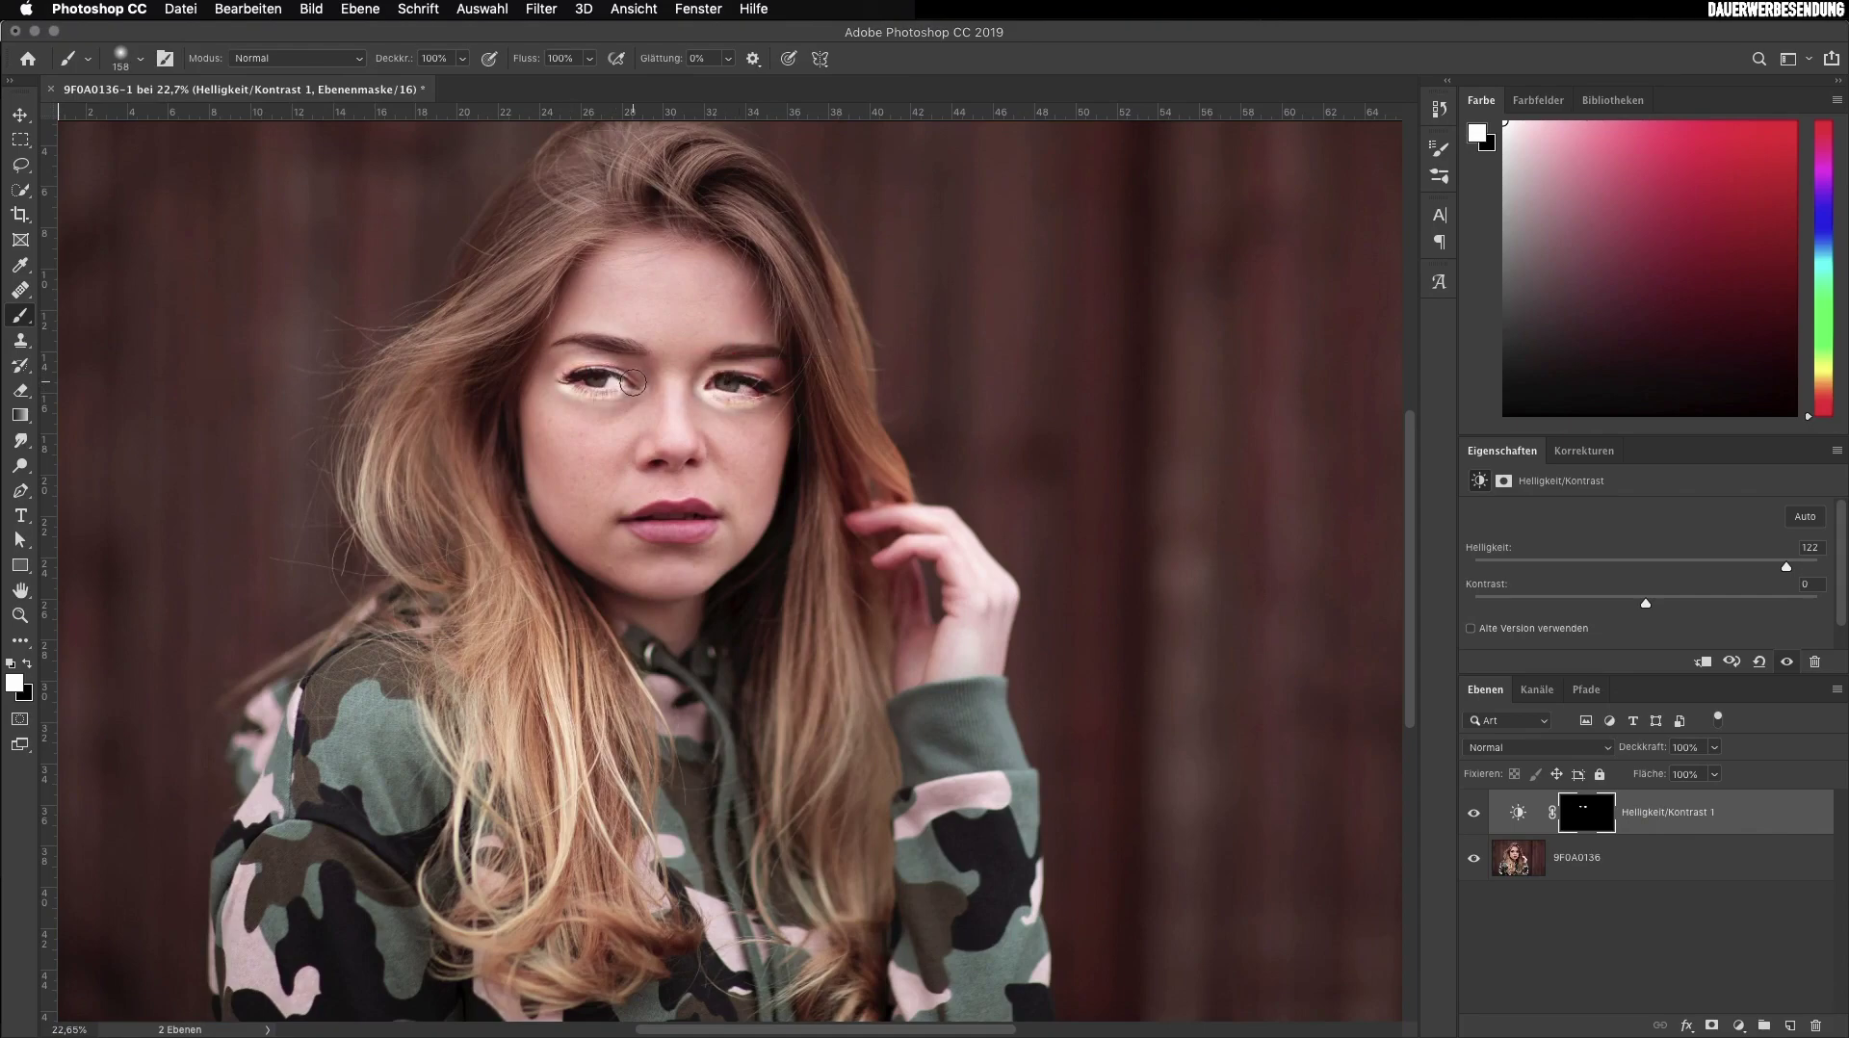
scroll(632, 383, up, 4)
scroll(635, 380, down, 3)
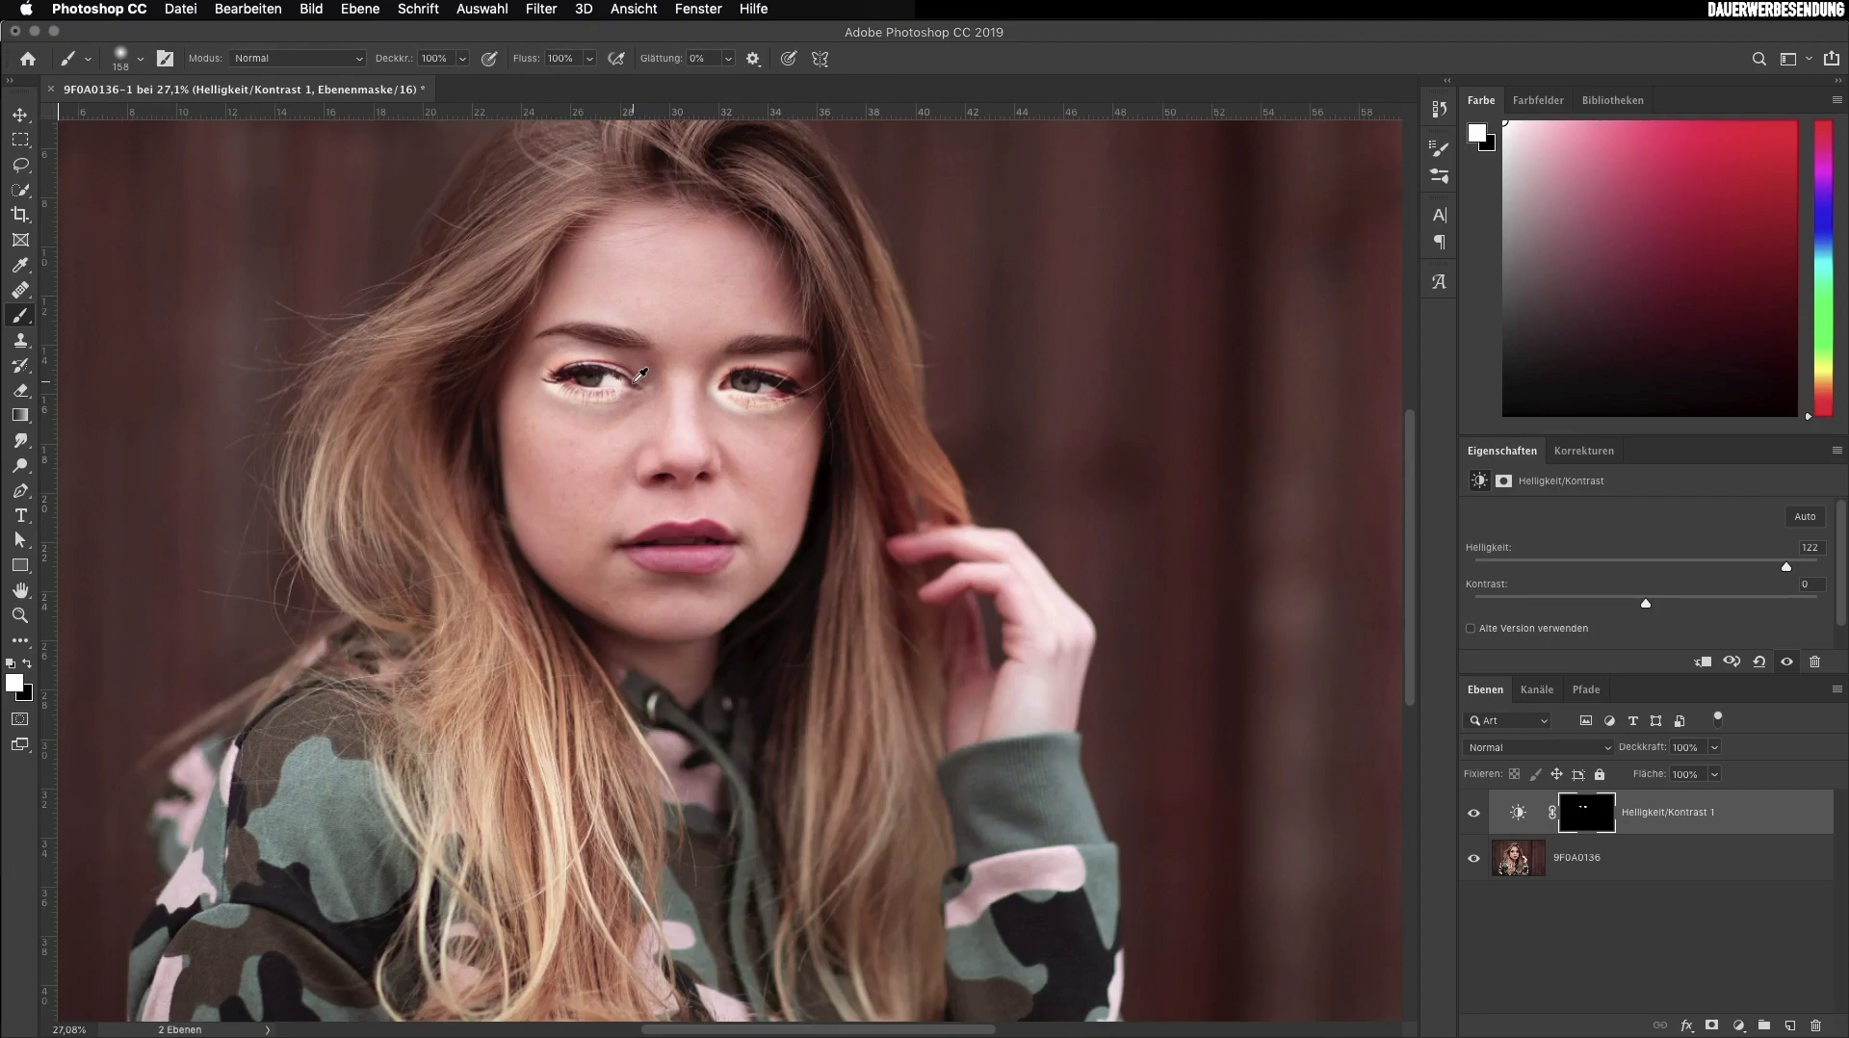
scroll(640, 374, down, 3)
scroll(635, 377, up, 3)
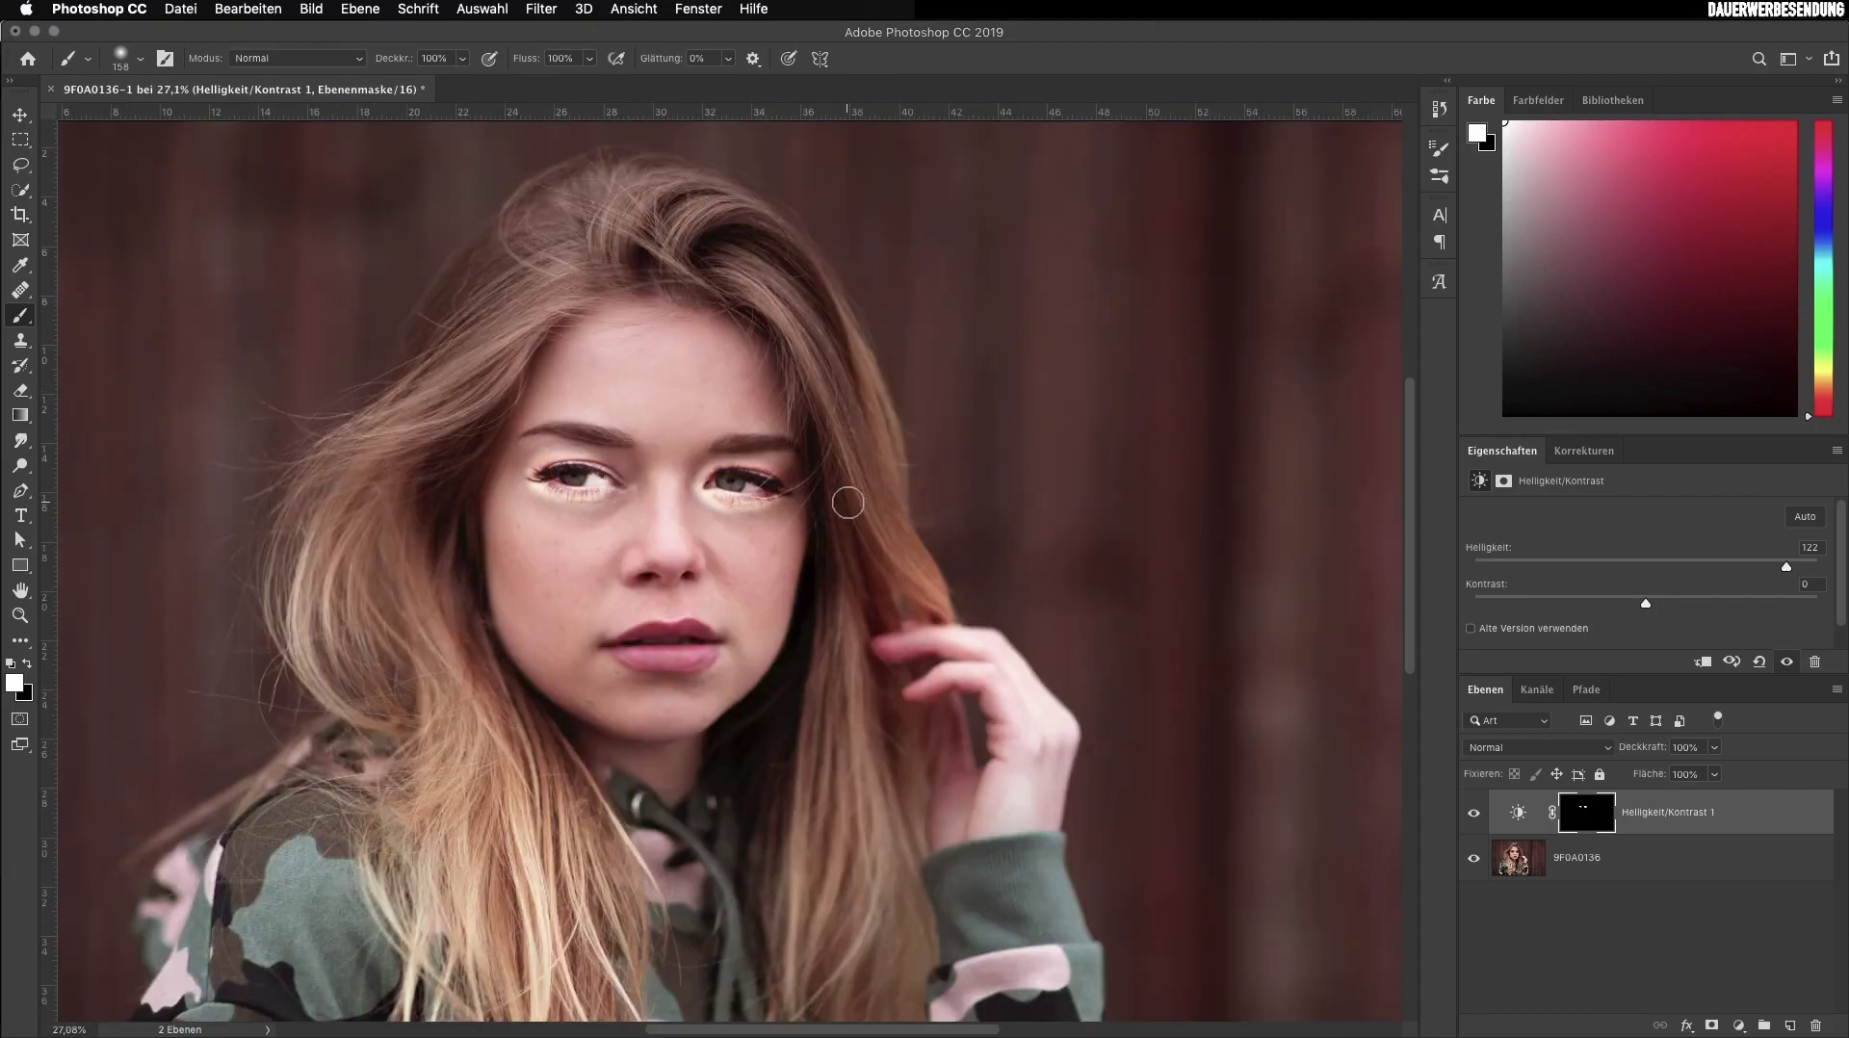
key(super+z)
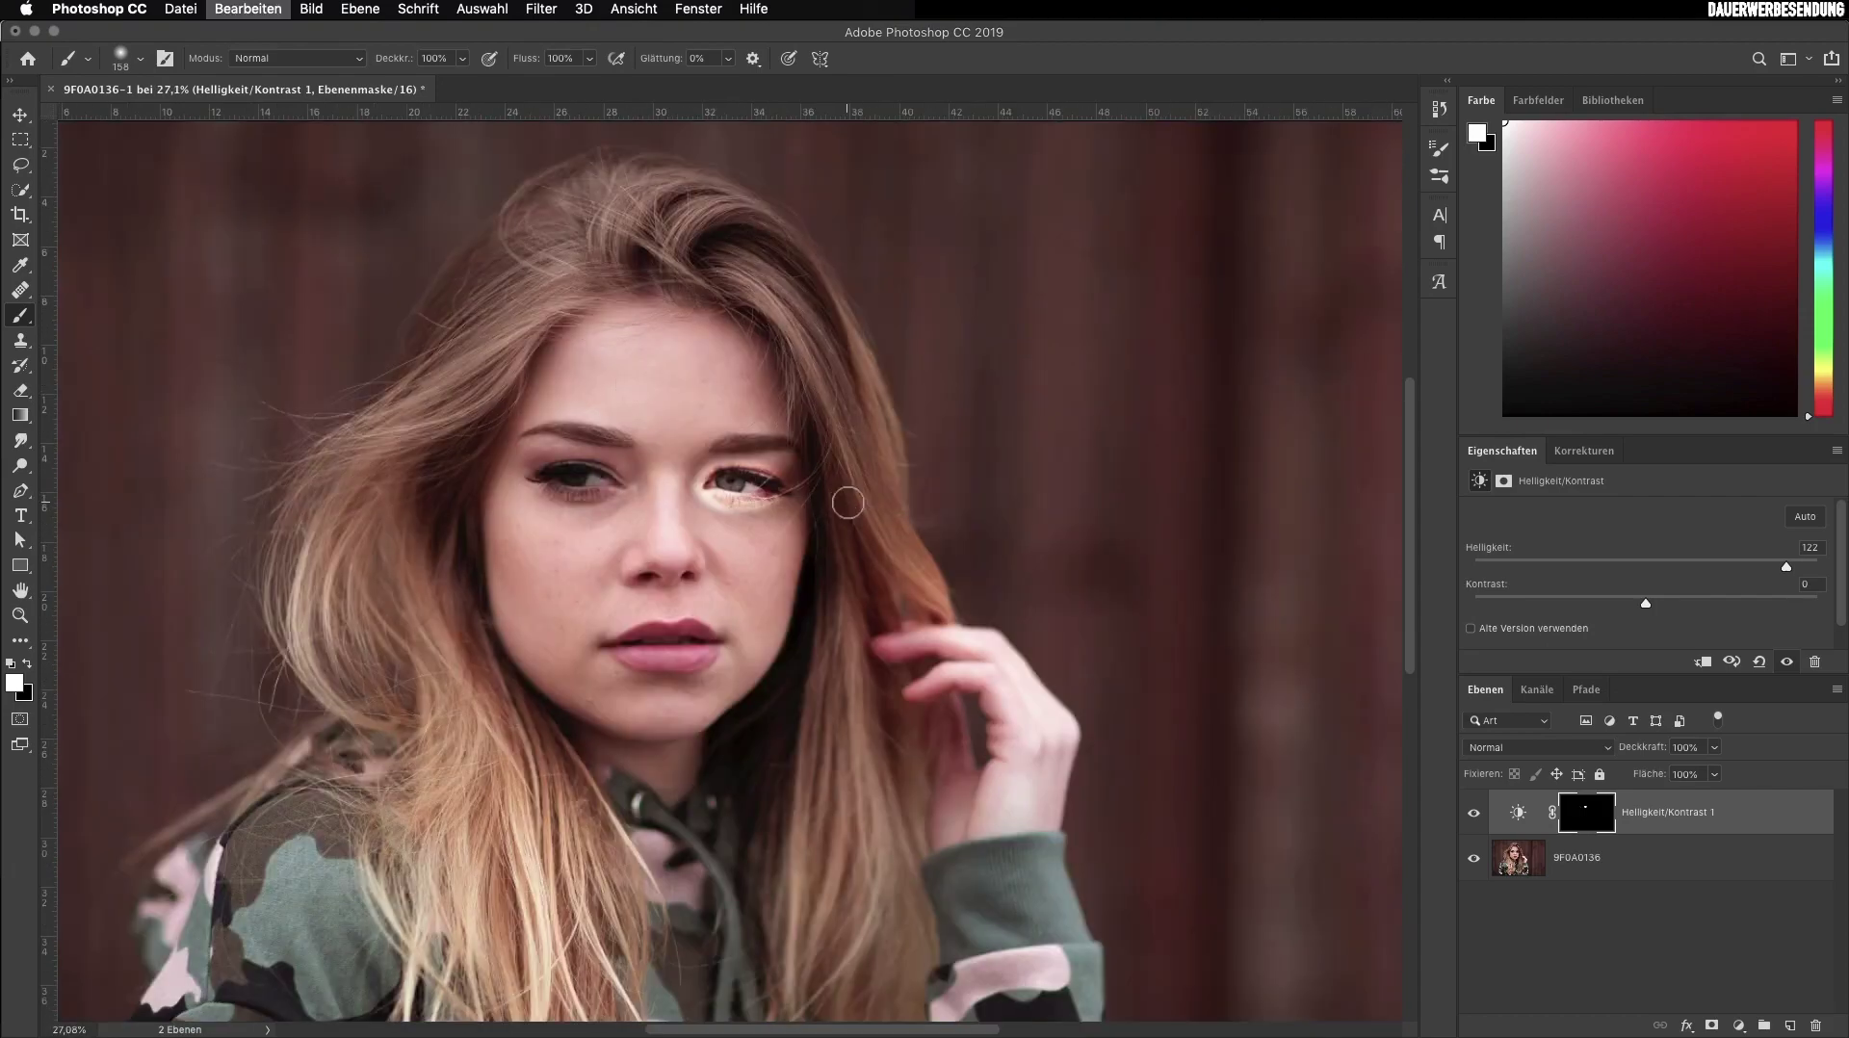
click(1509, 818)
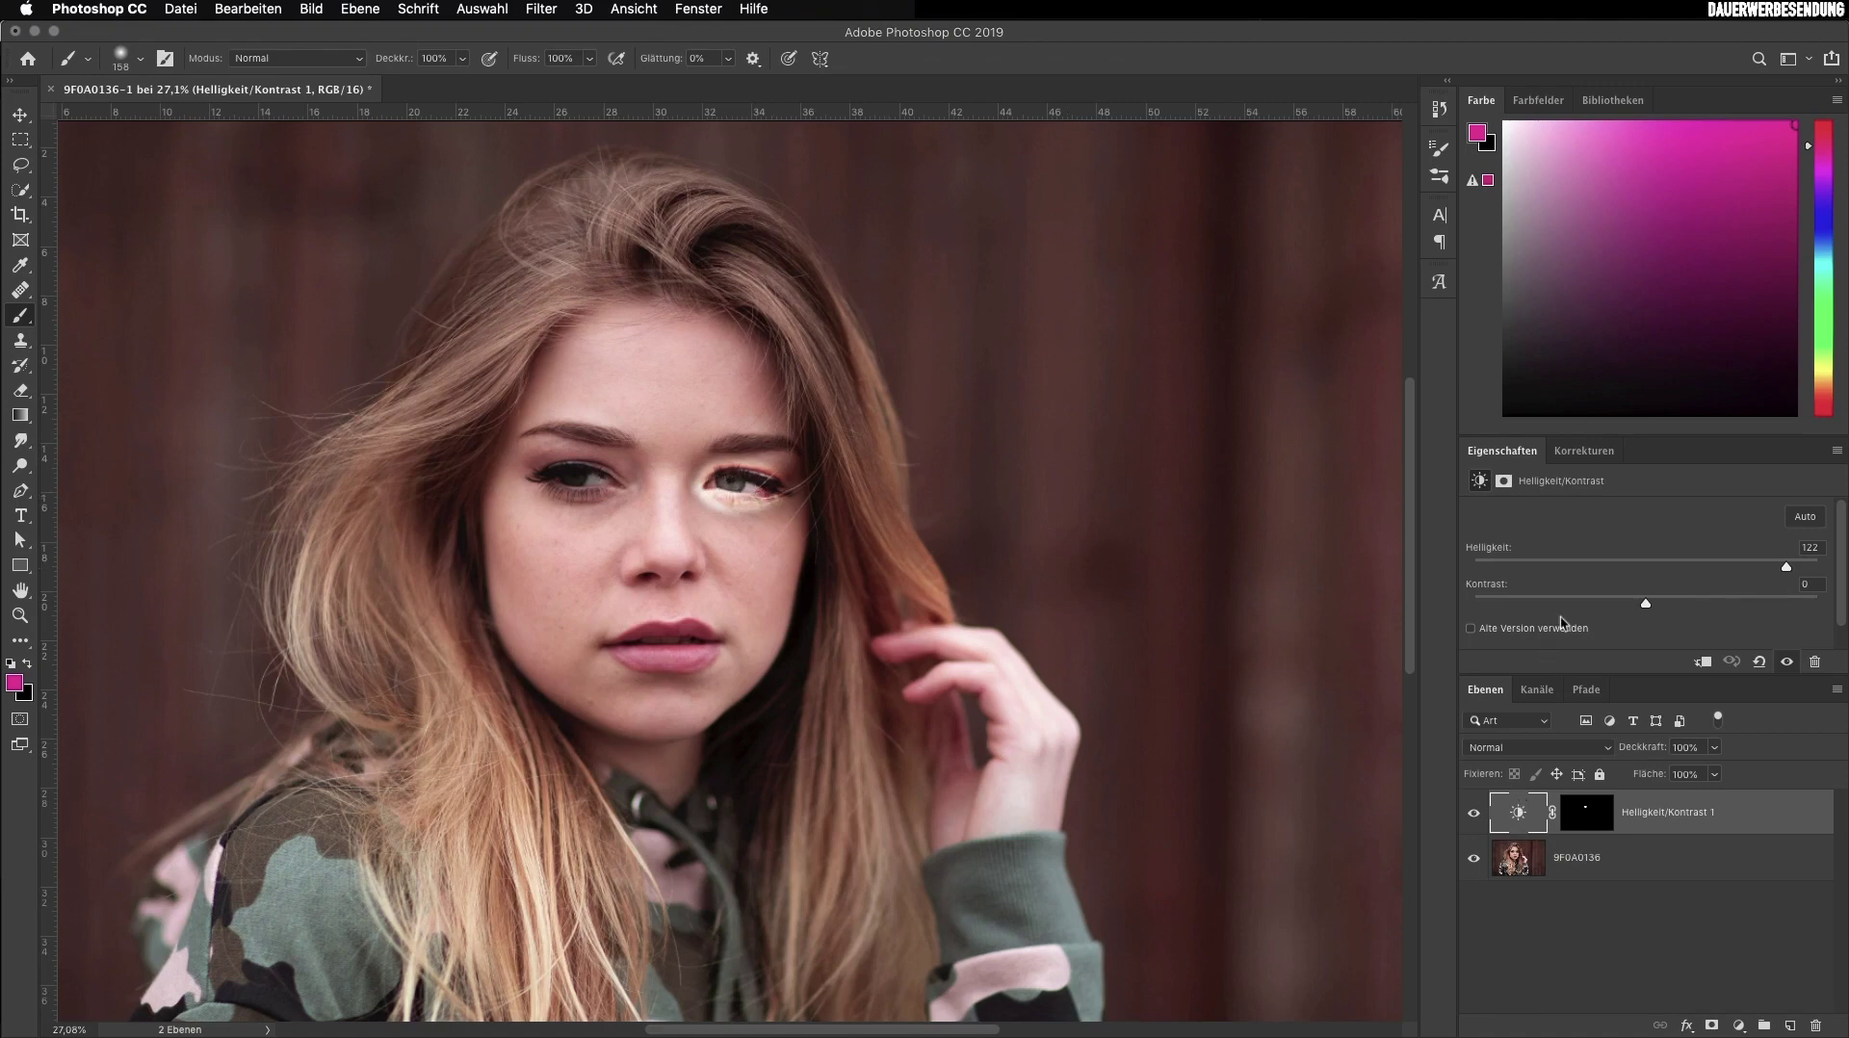
drag(1786, 566, 1747, 573)
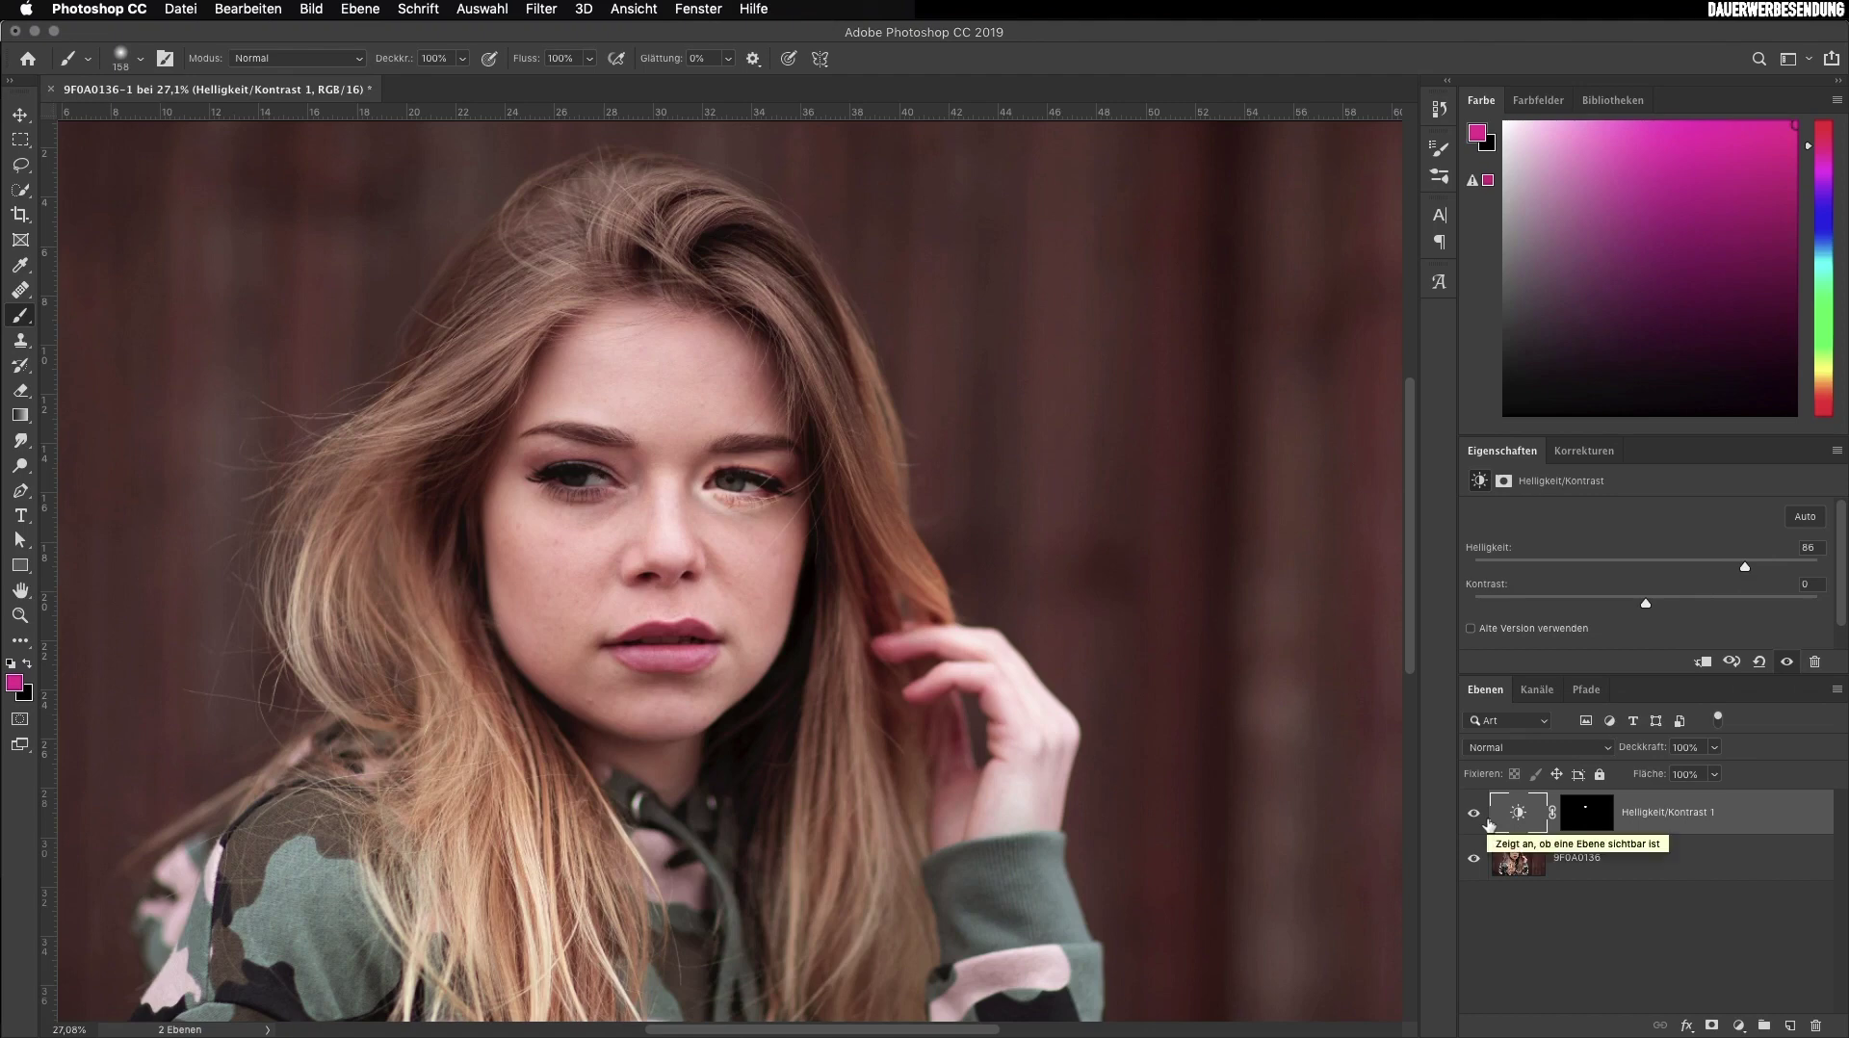
Replace the brightness layer with a Tonwertkorrektur layer whose output black slider is raised
key(BackSpace)
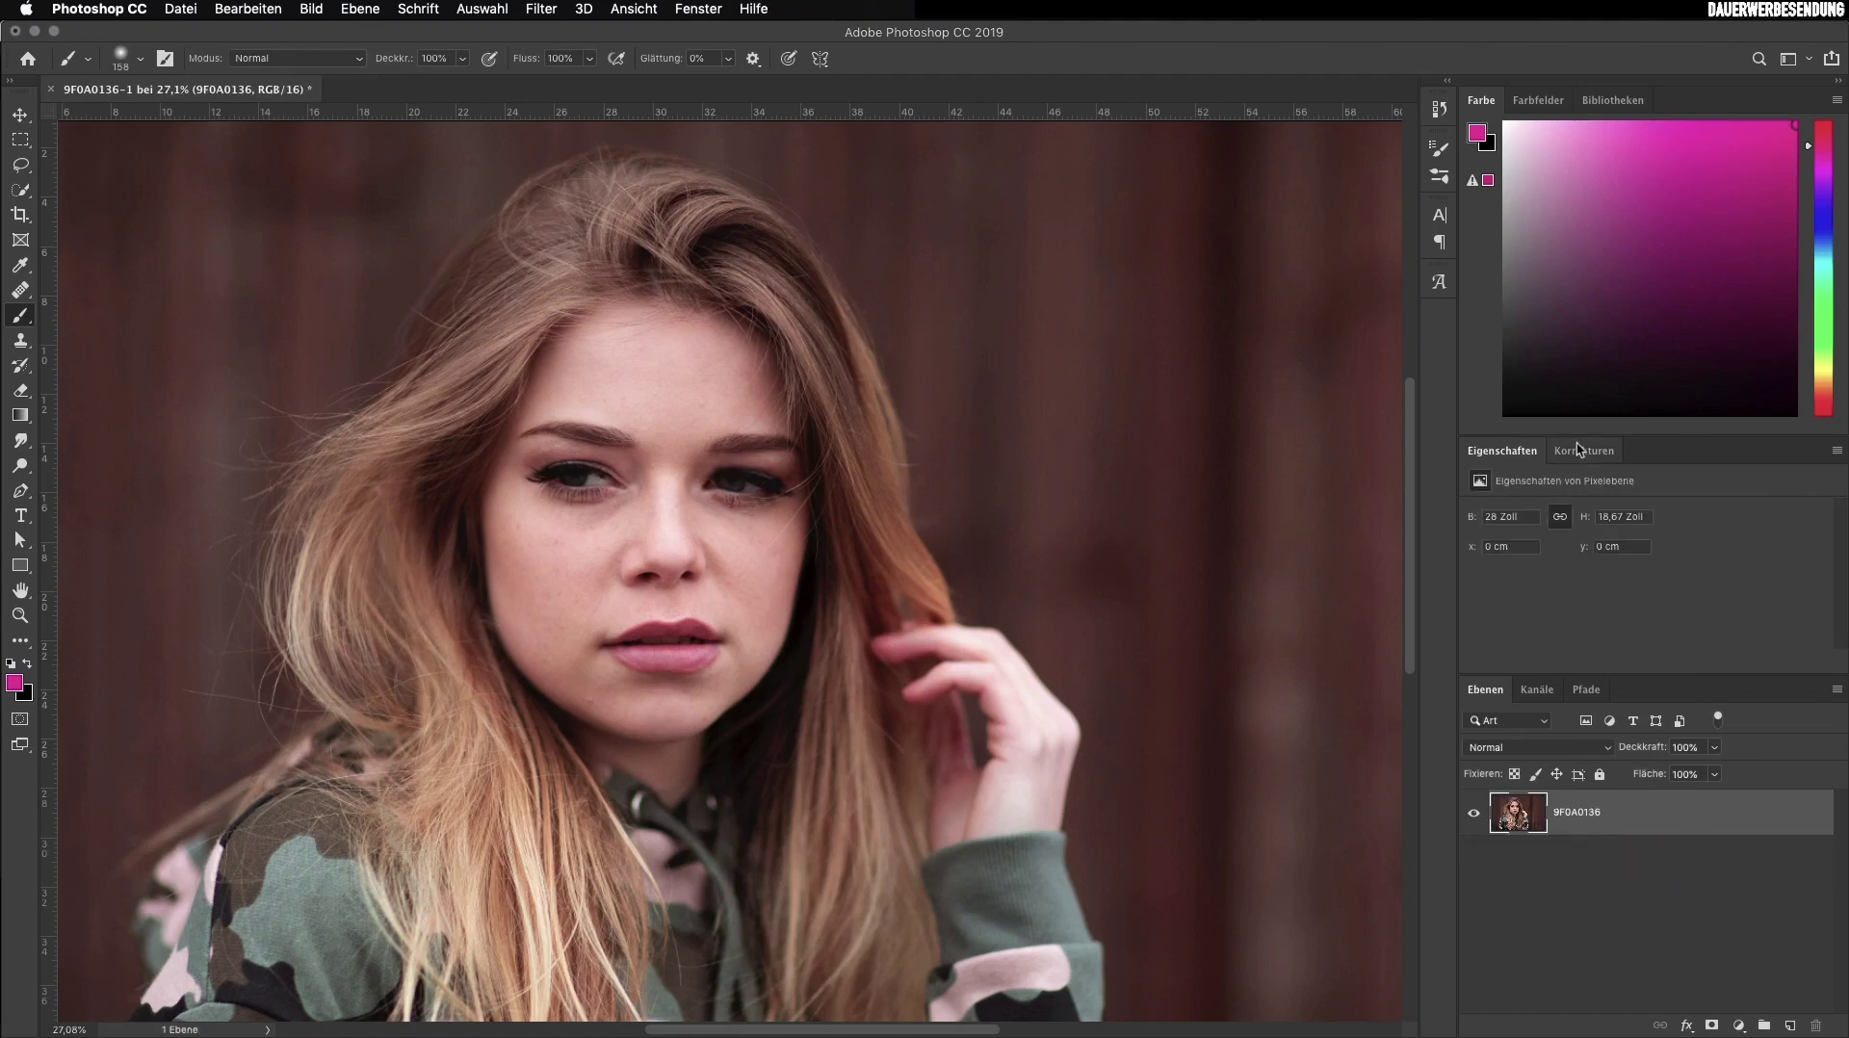
click(1584, 451)
click(1536, 494)
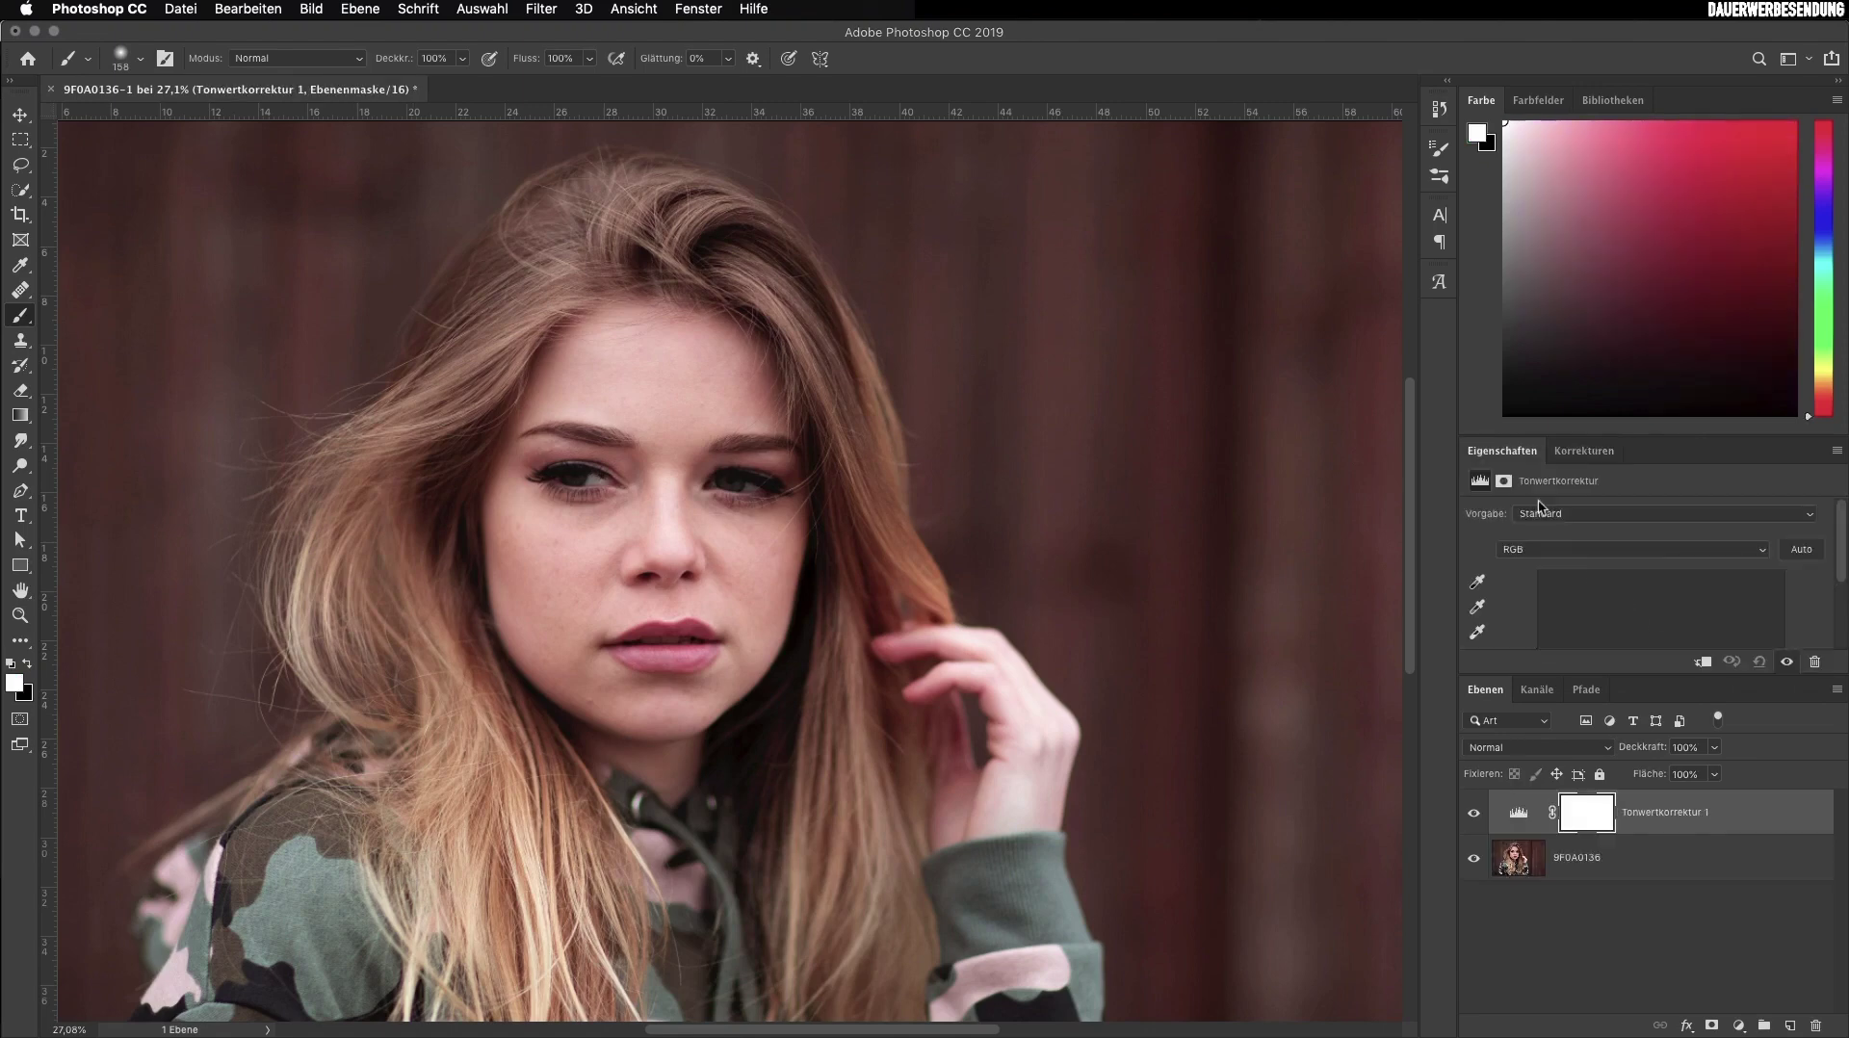
scroll(1667, 577, down, 2)
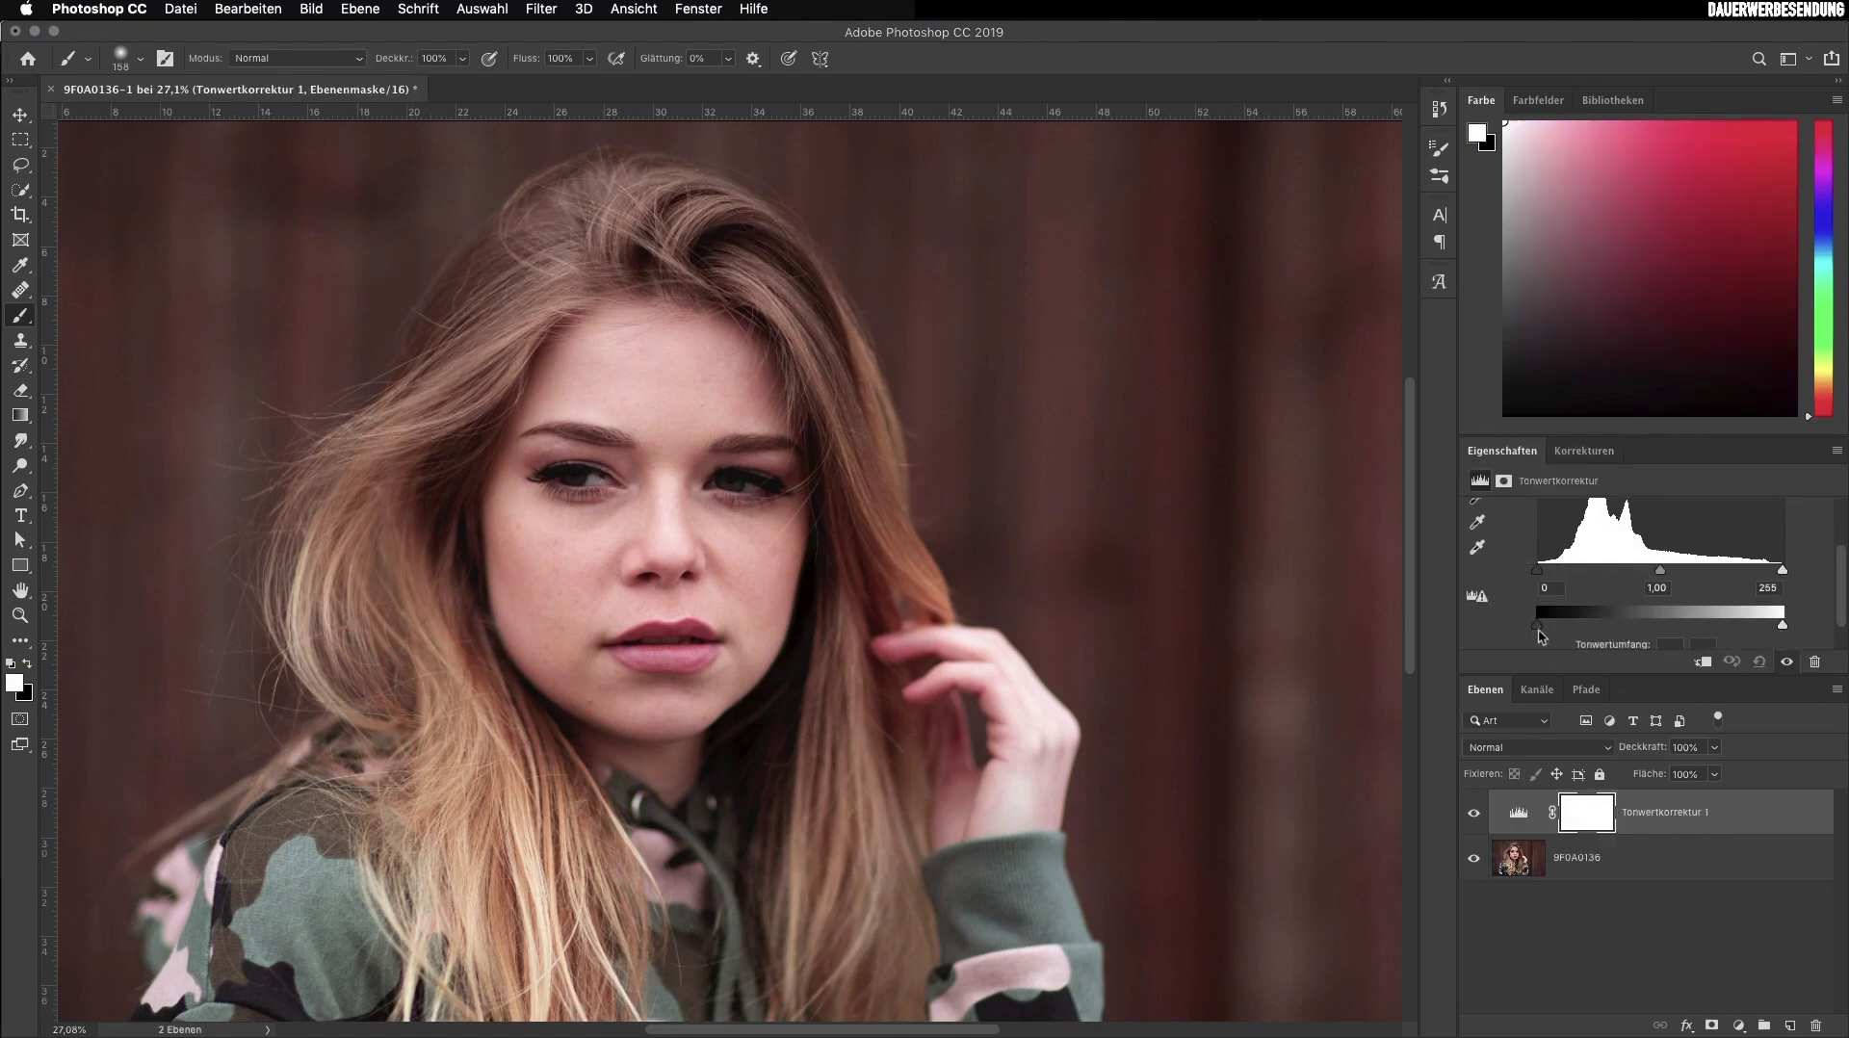
drag(1539, 626, 1626, 627)
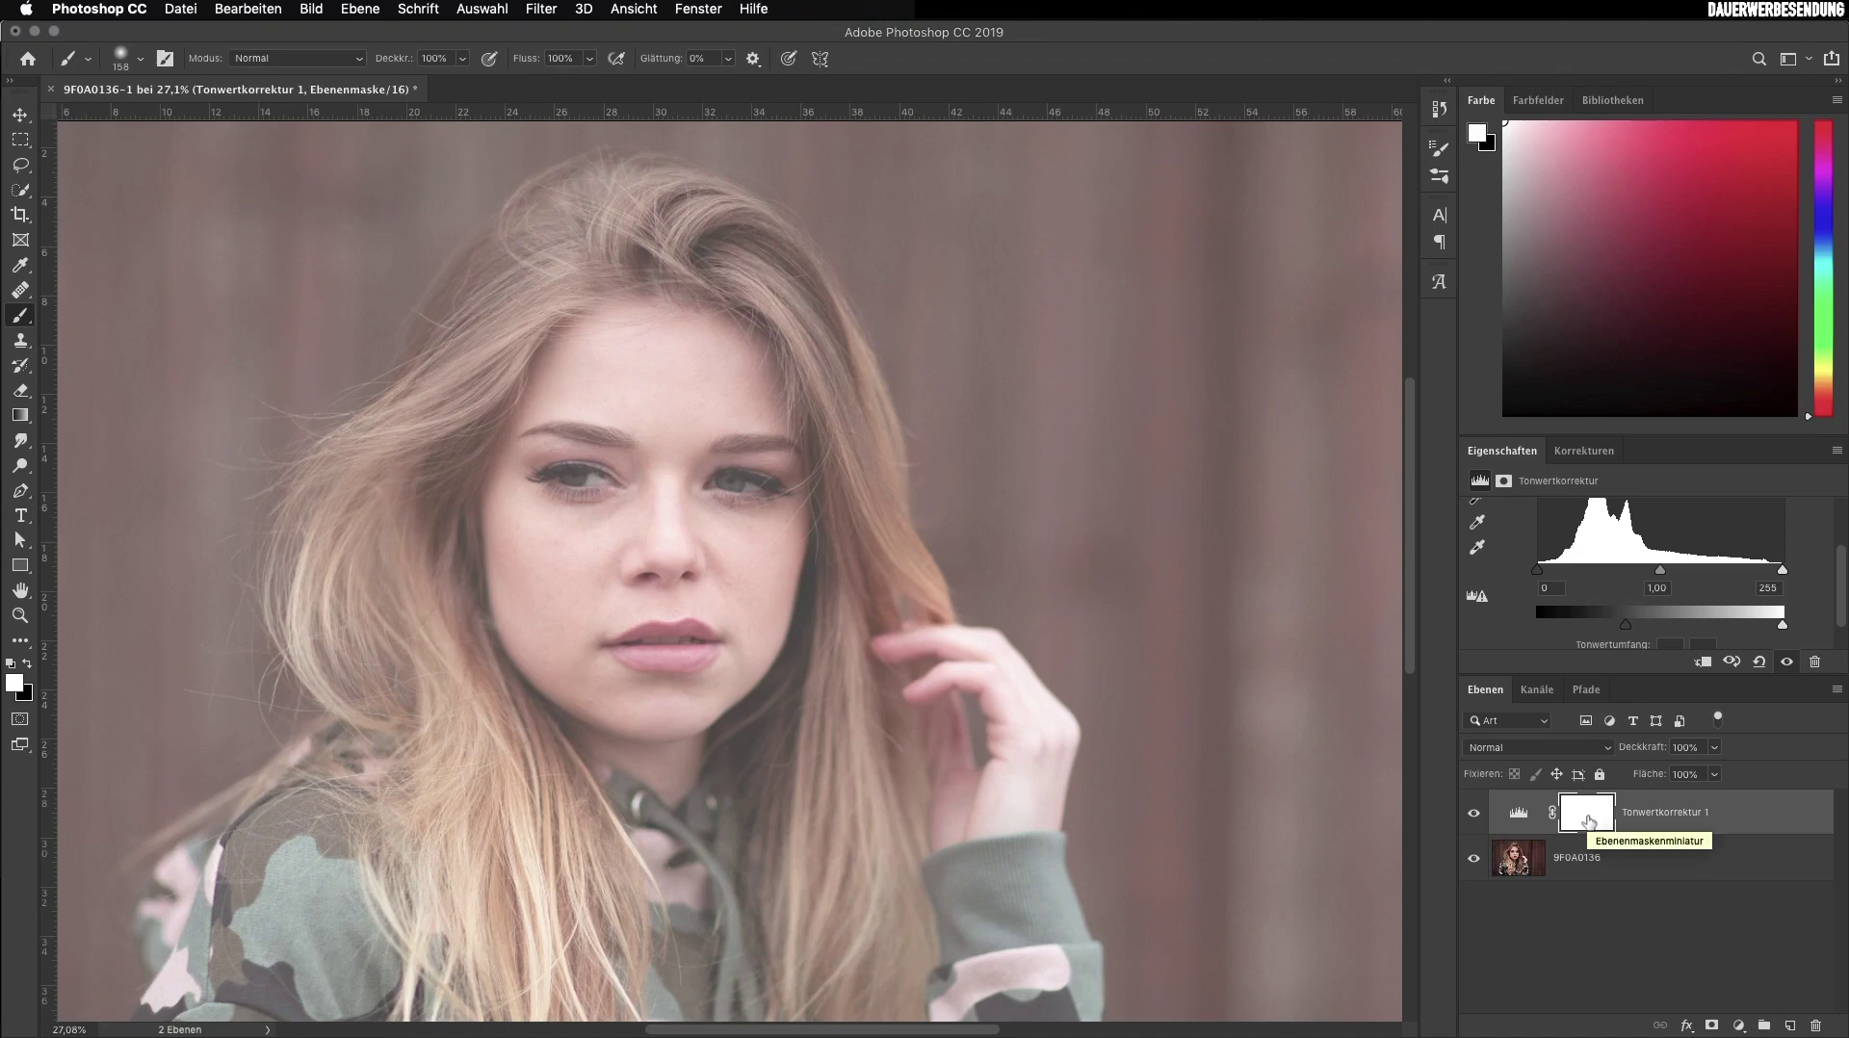
Invert the Levels mask, try a 103 px brush on the eye, then delete the Levels layer
key(super+i)
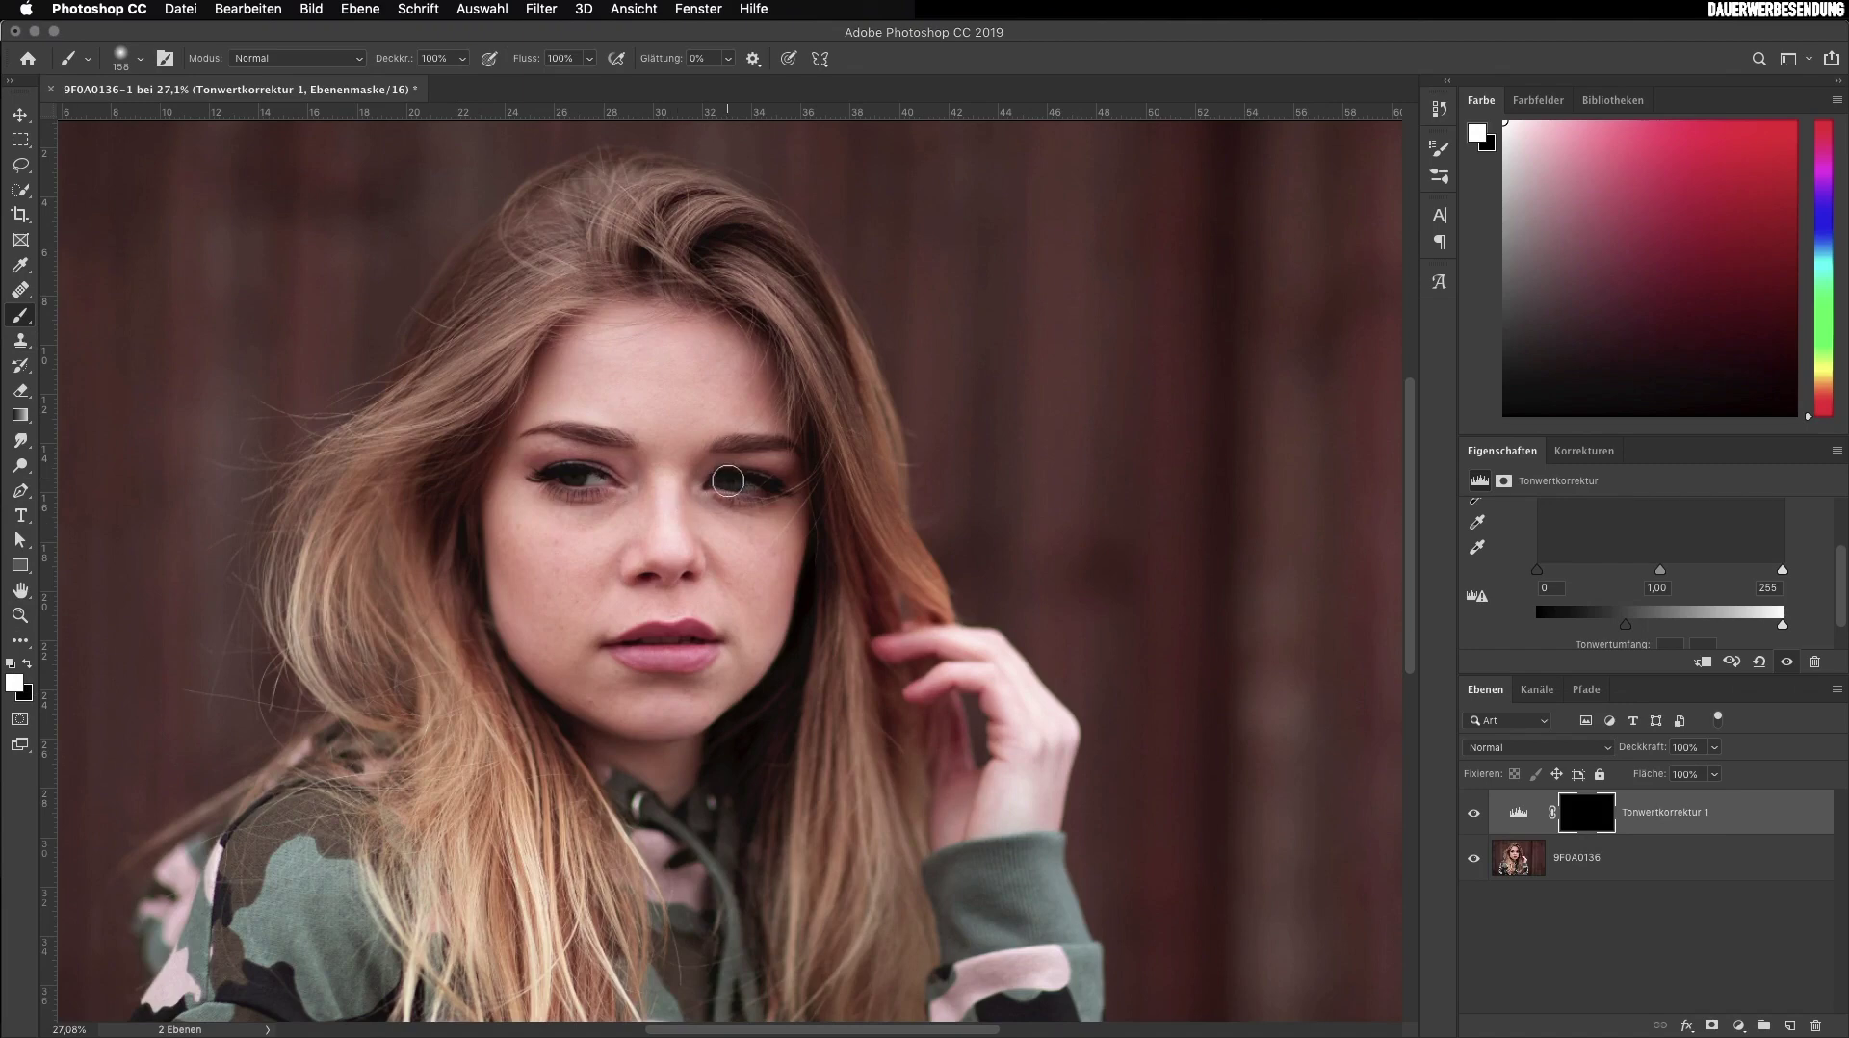
mouse_move(737, 480)
mouse_down()
mouse_move(760, 484)
mouse_move(717, 479)
mouse_up()
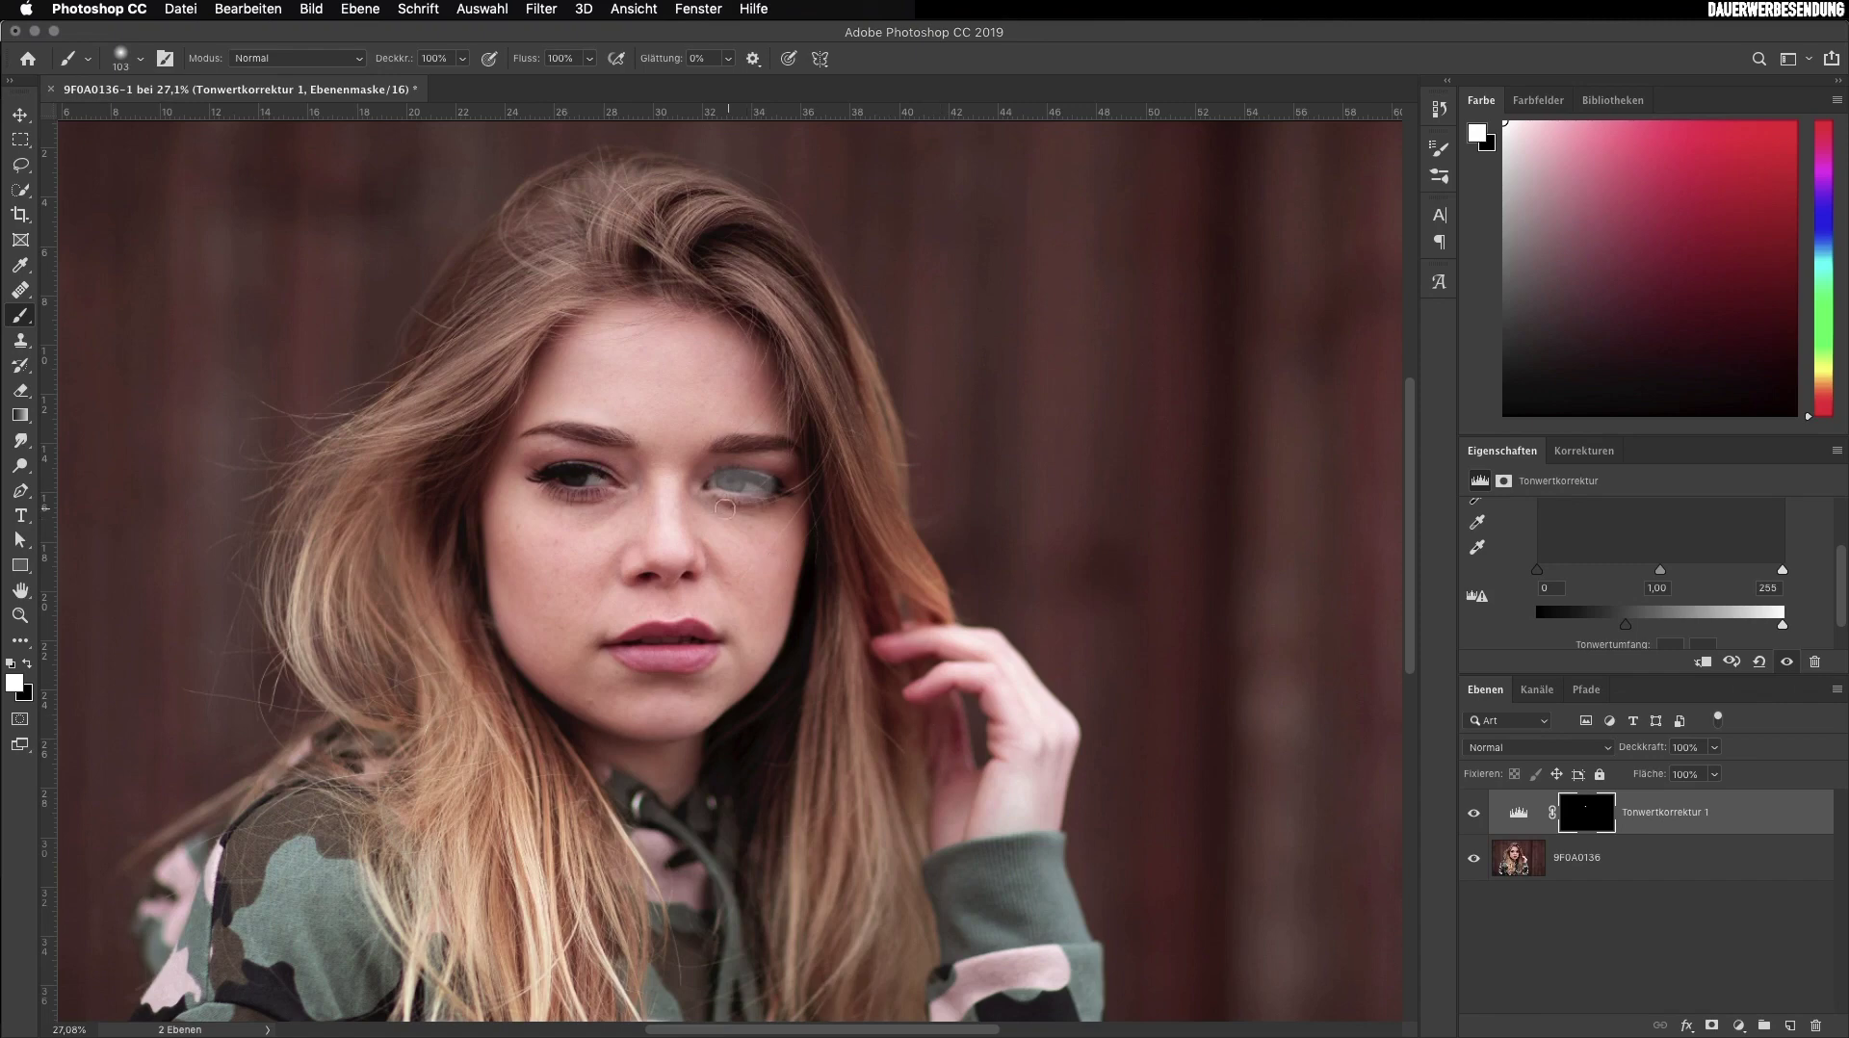
click(1582, 830)
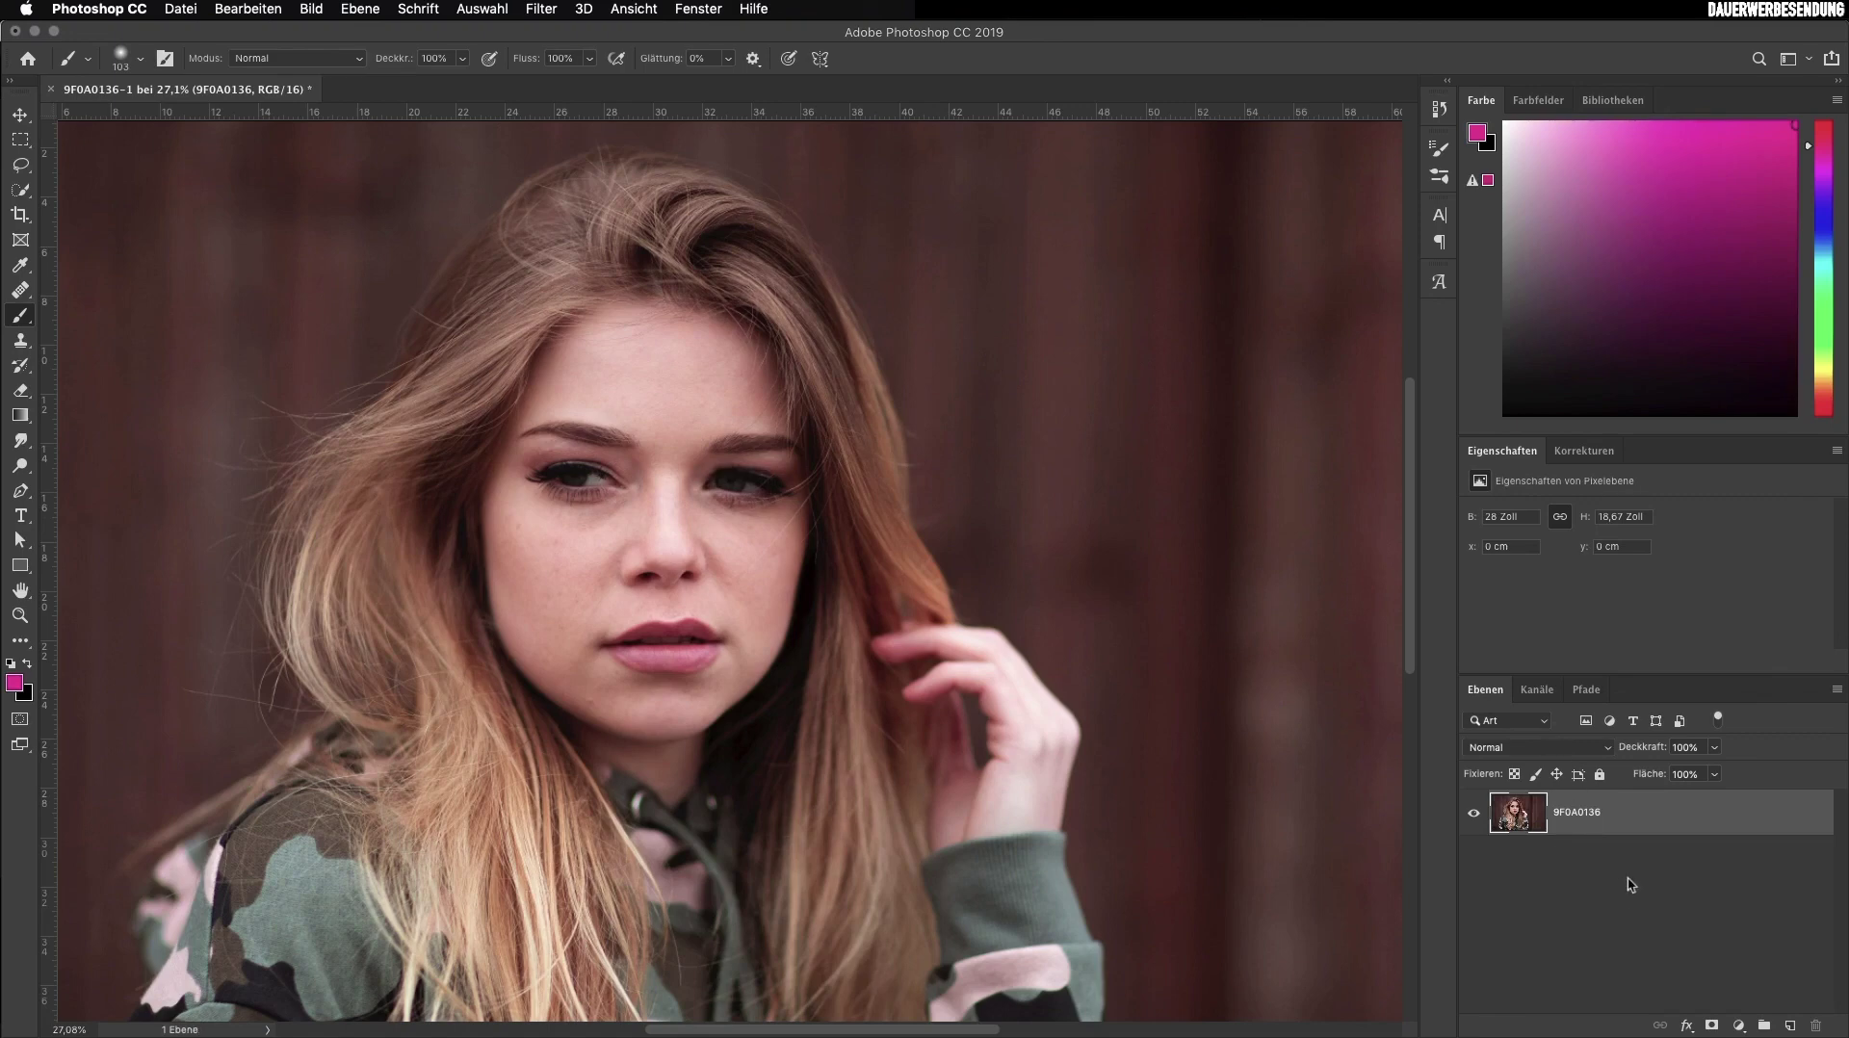
right_click(1612, 828)
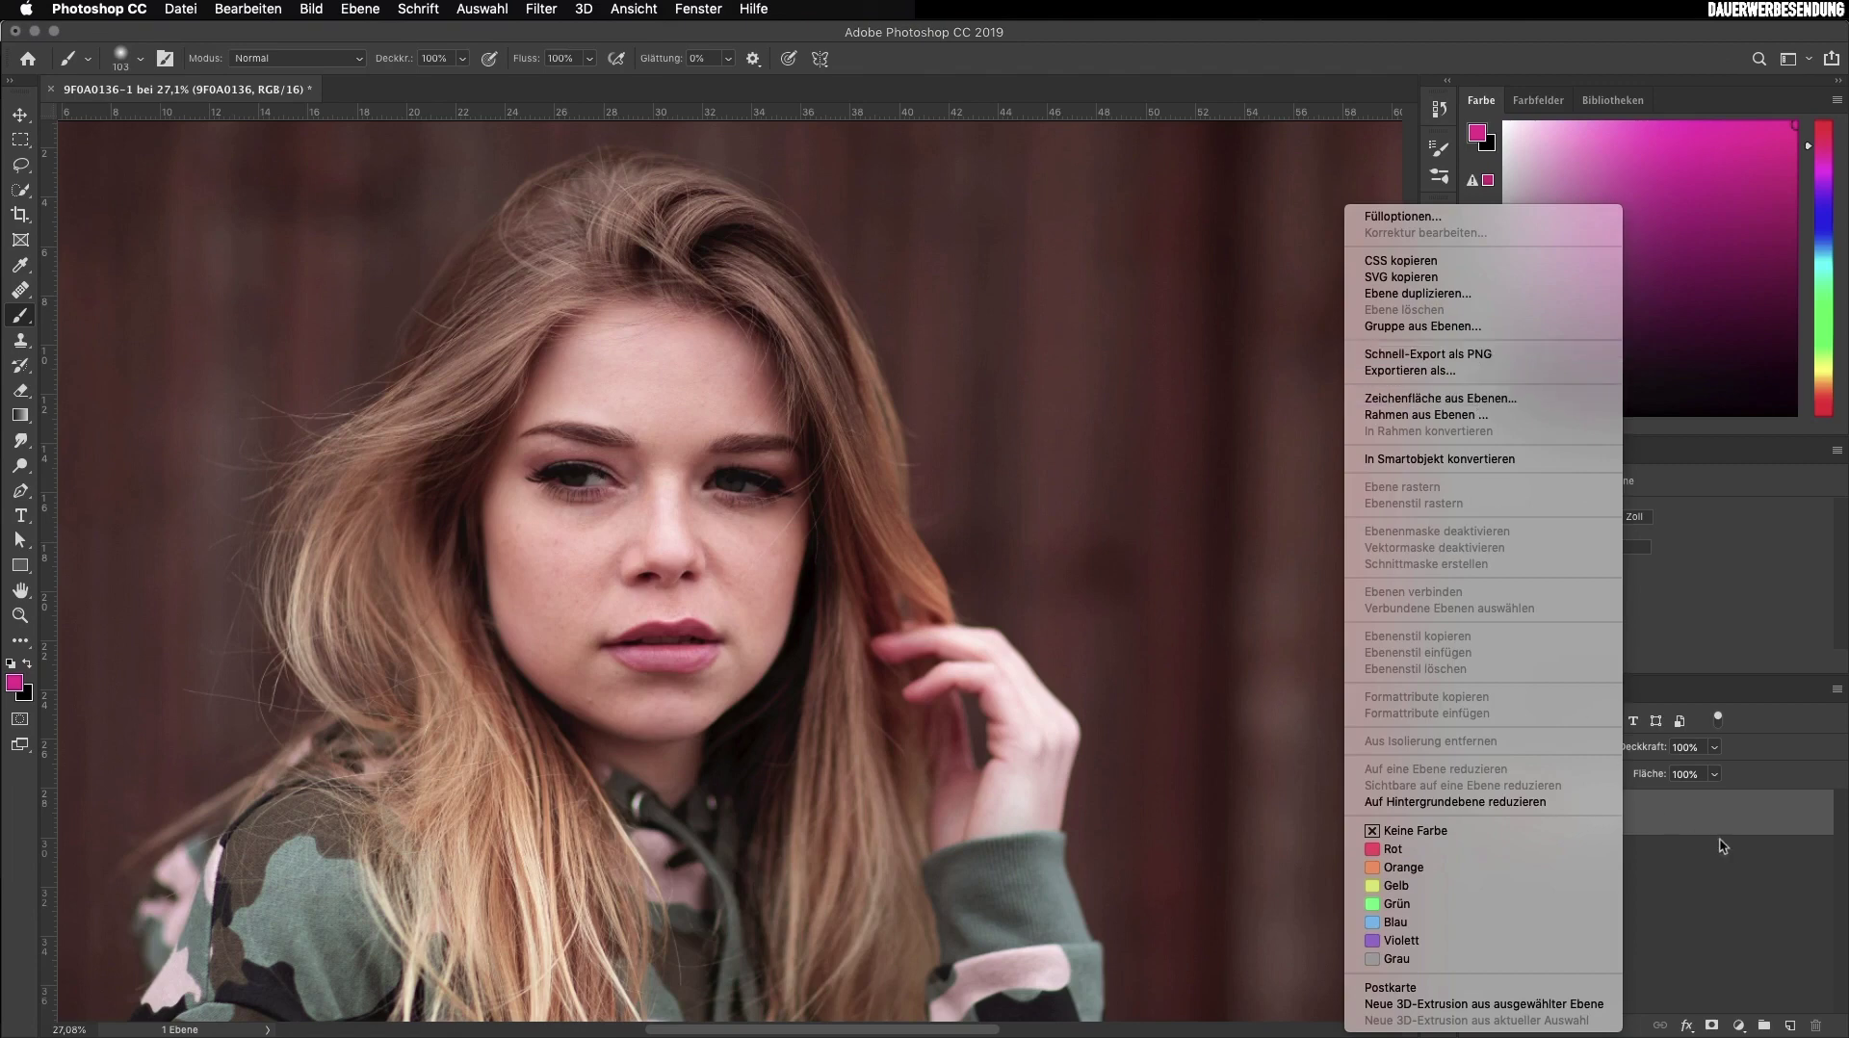
click(1728, 929)
right_click(1533, 818)
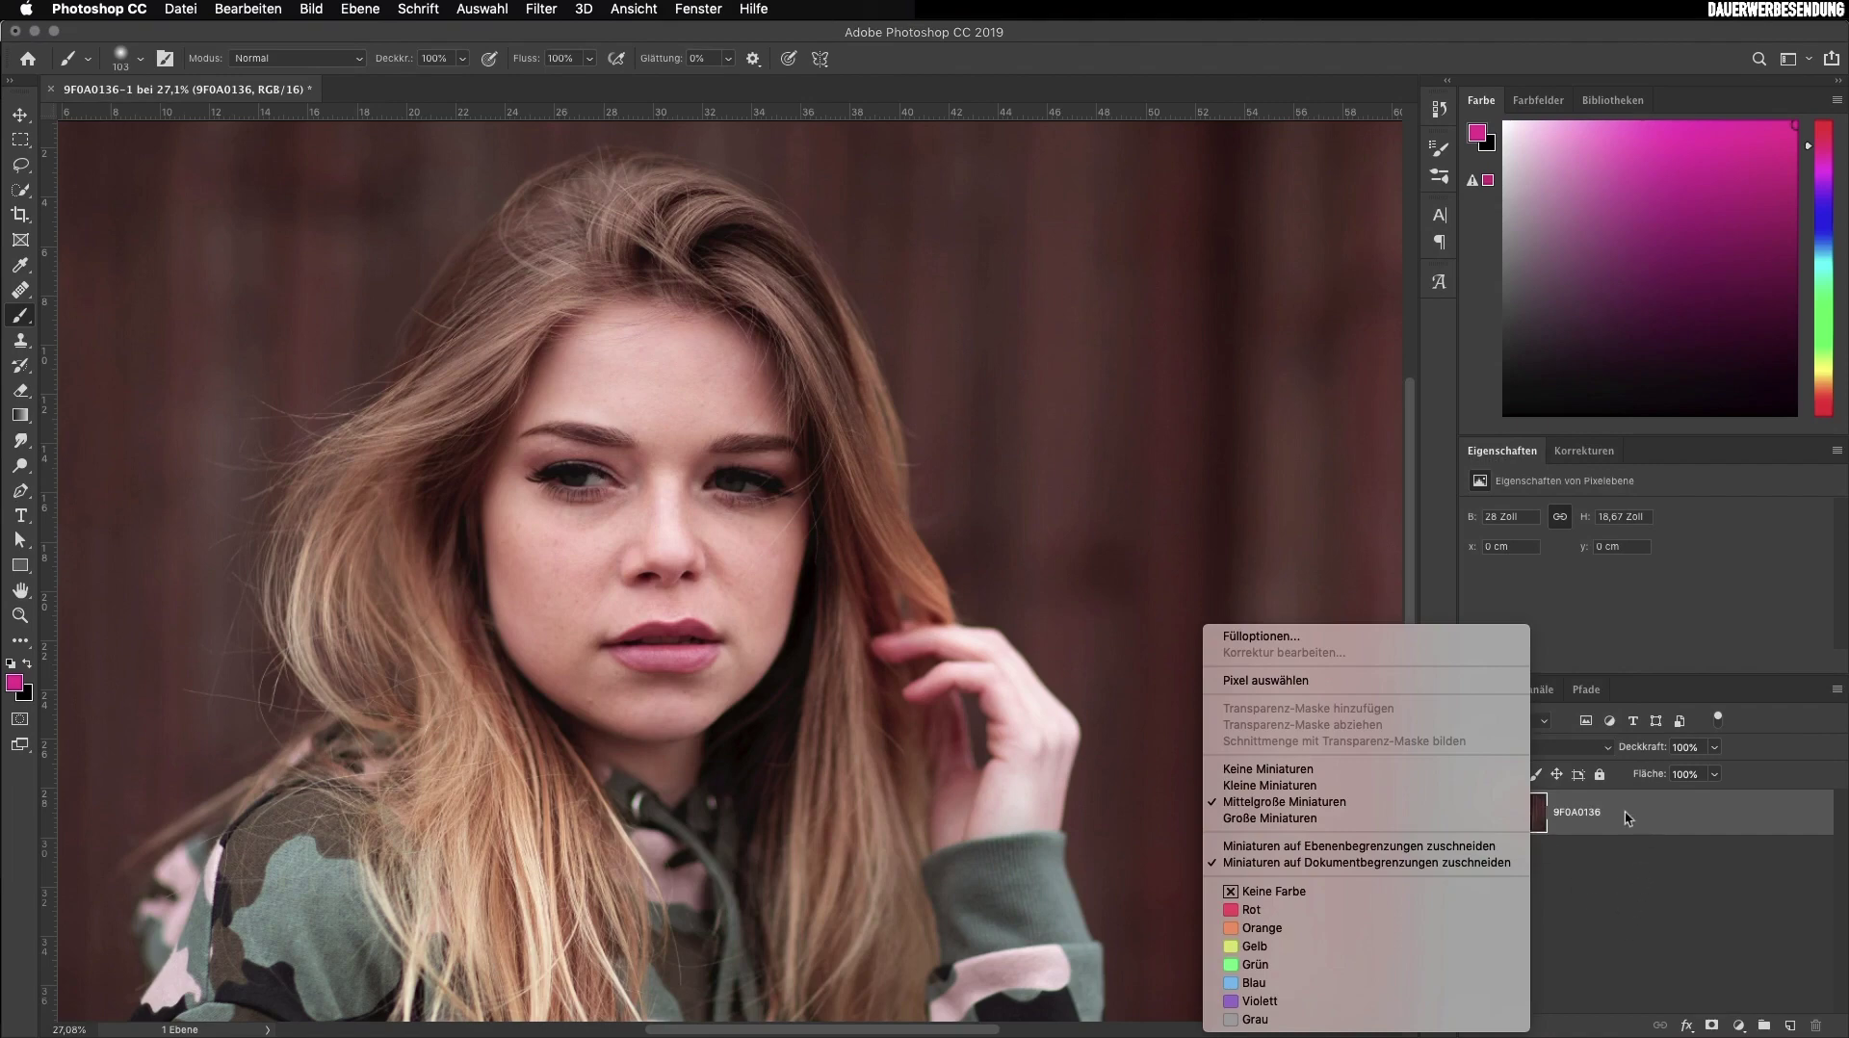
click(1626, 817)
right_click(1625, 818)
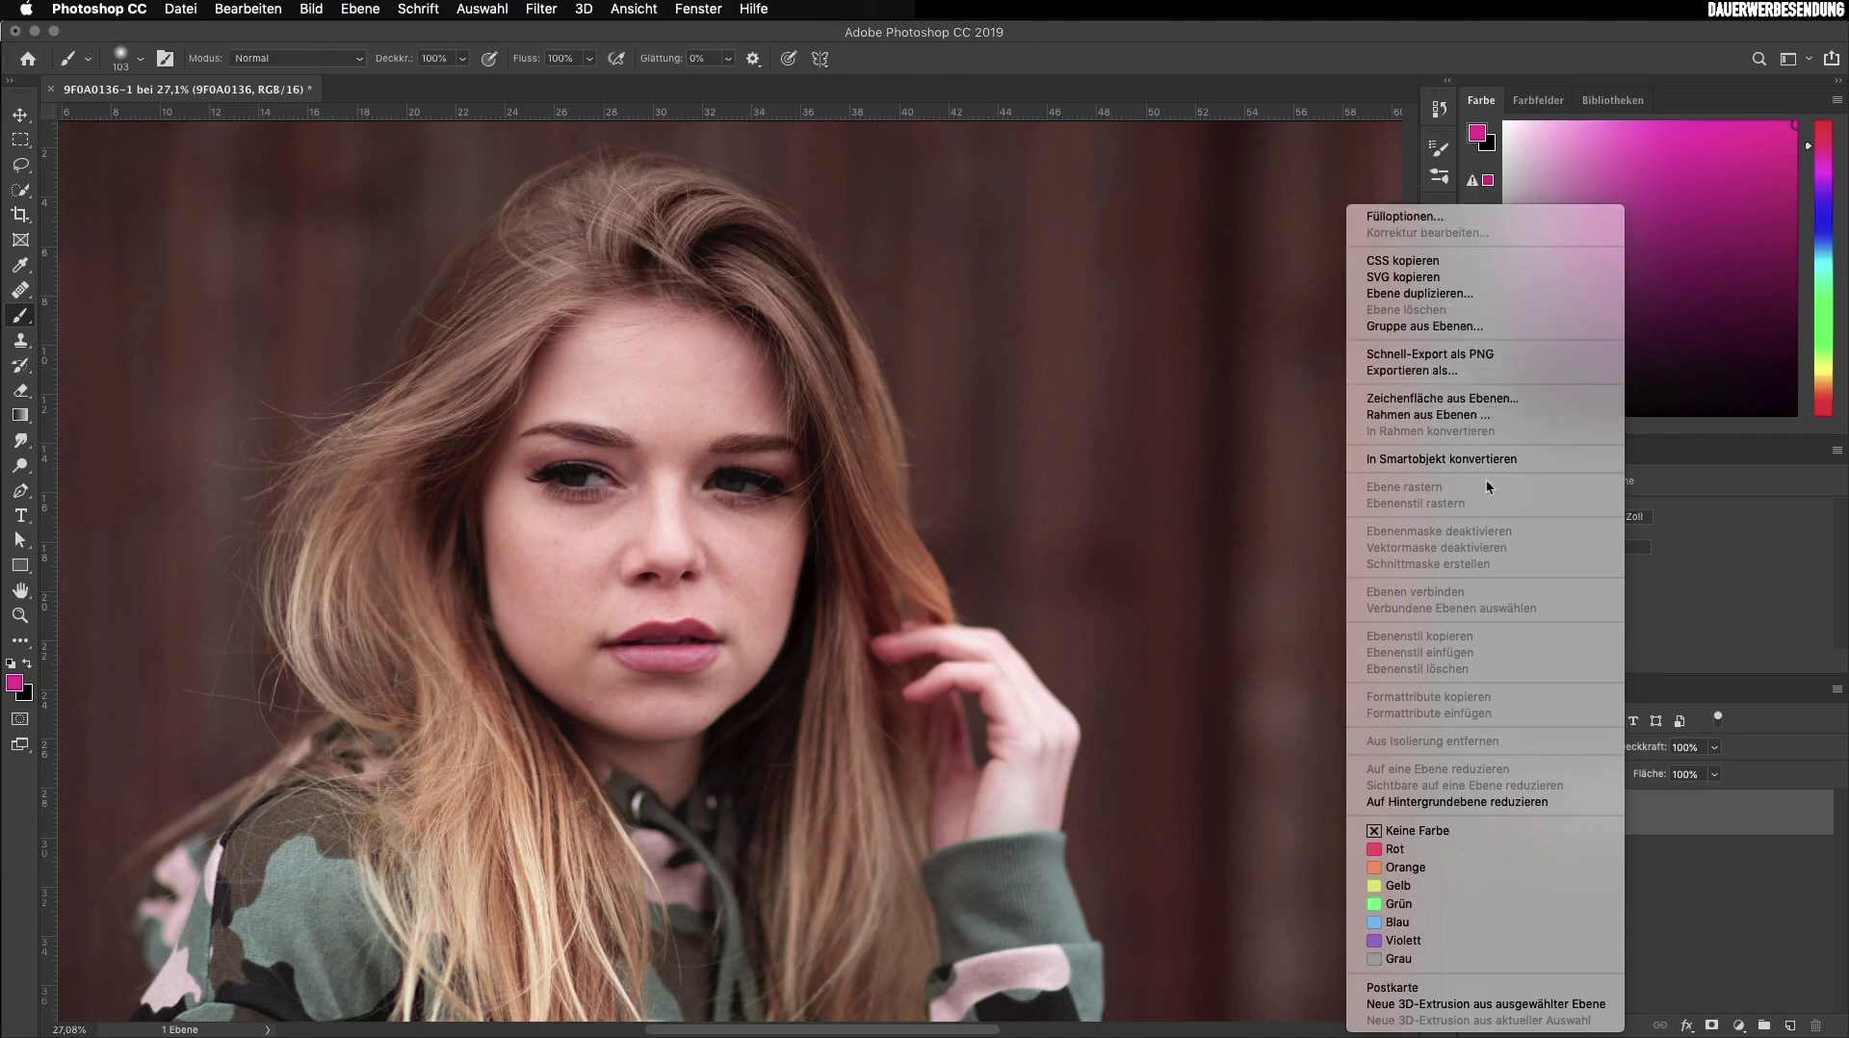
click(1709, 929)
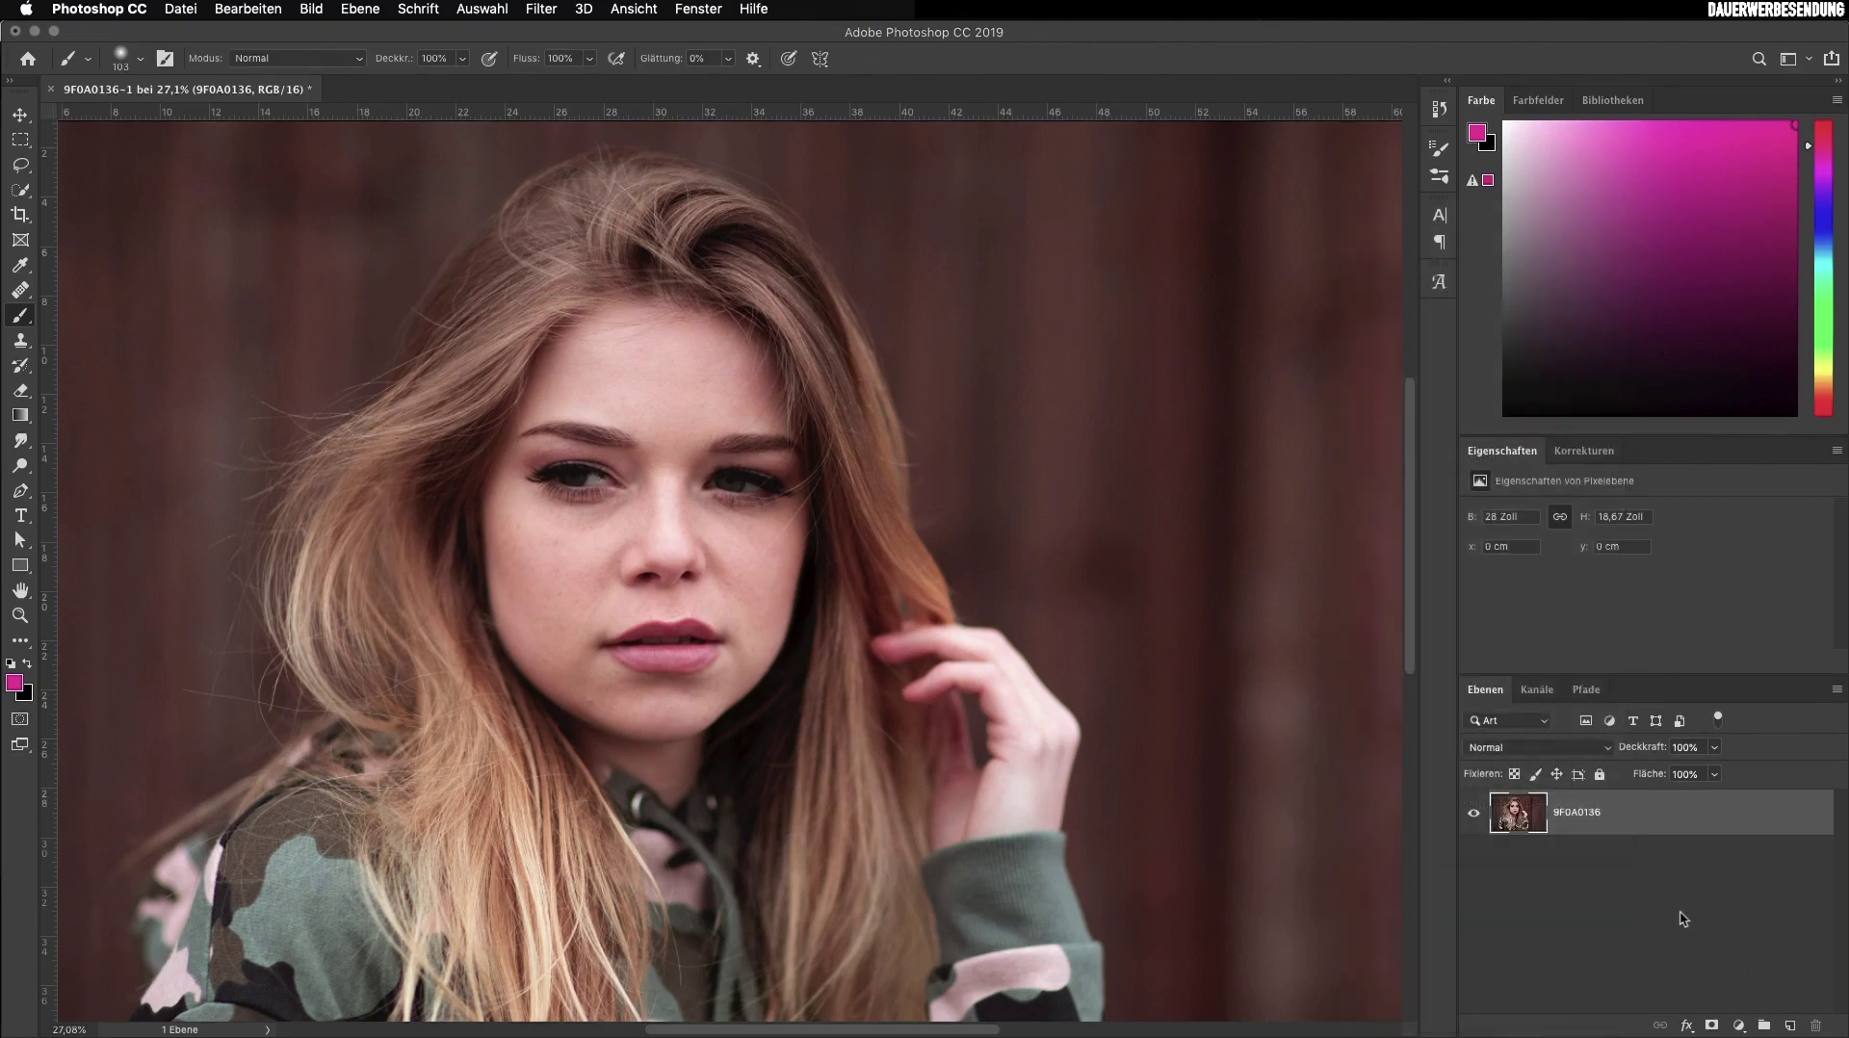
Duplicate the portrait layer and set the copy's blend mode to Negativ multiplizieren, comparing visibility
key(super+j)
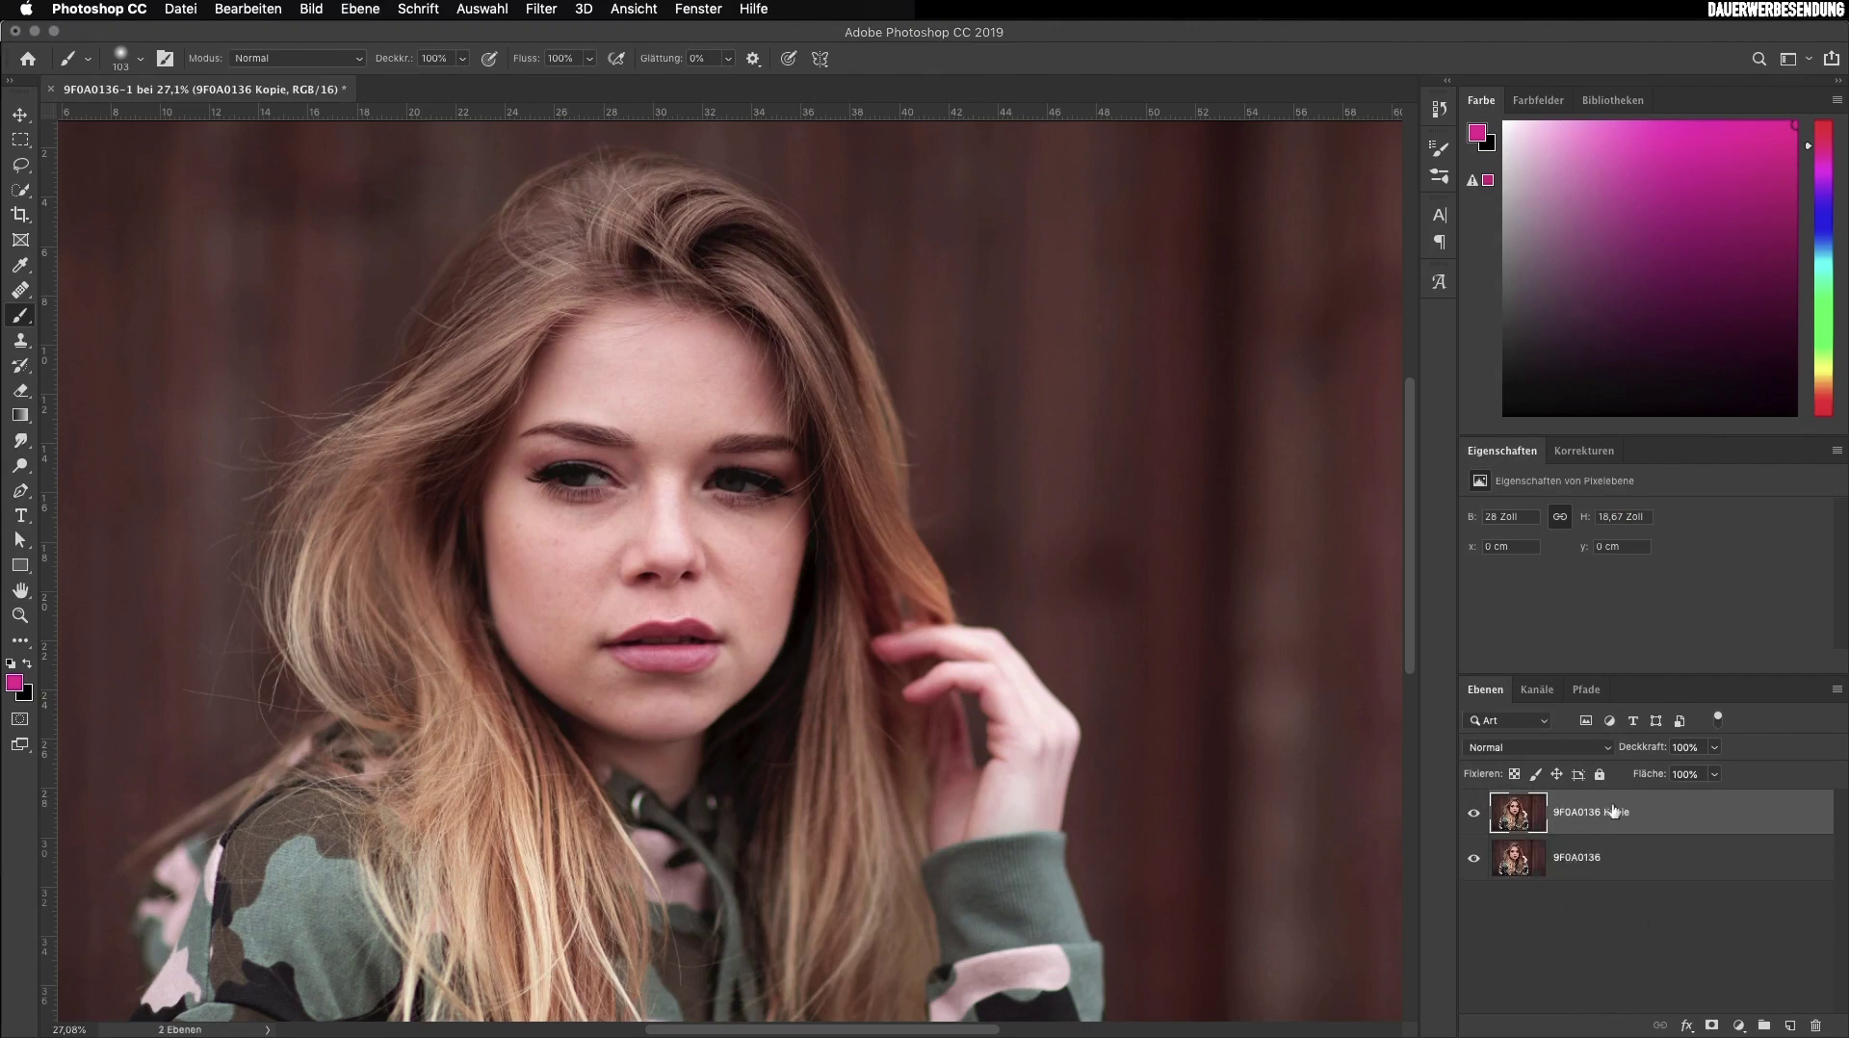
click(1539, 749)
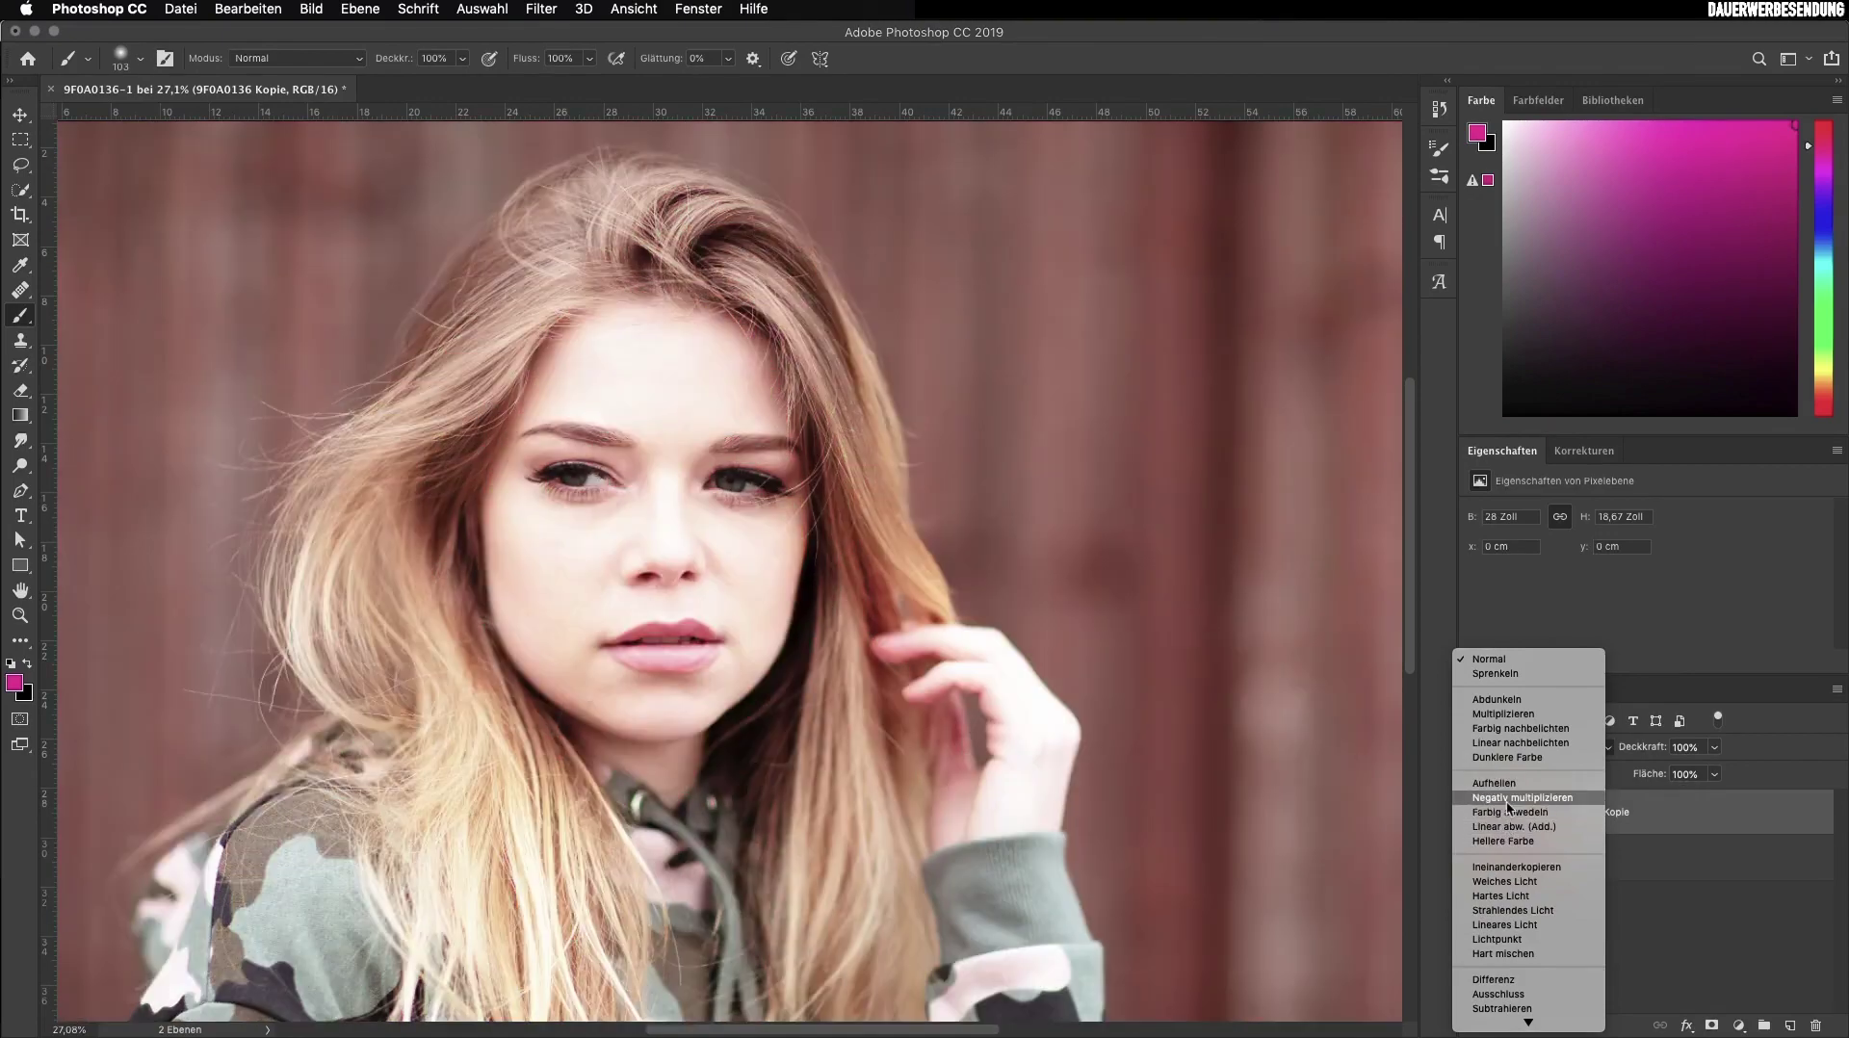
click(1508, 799)
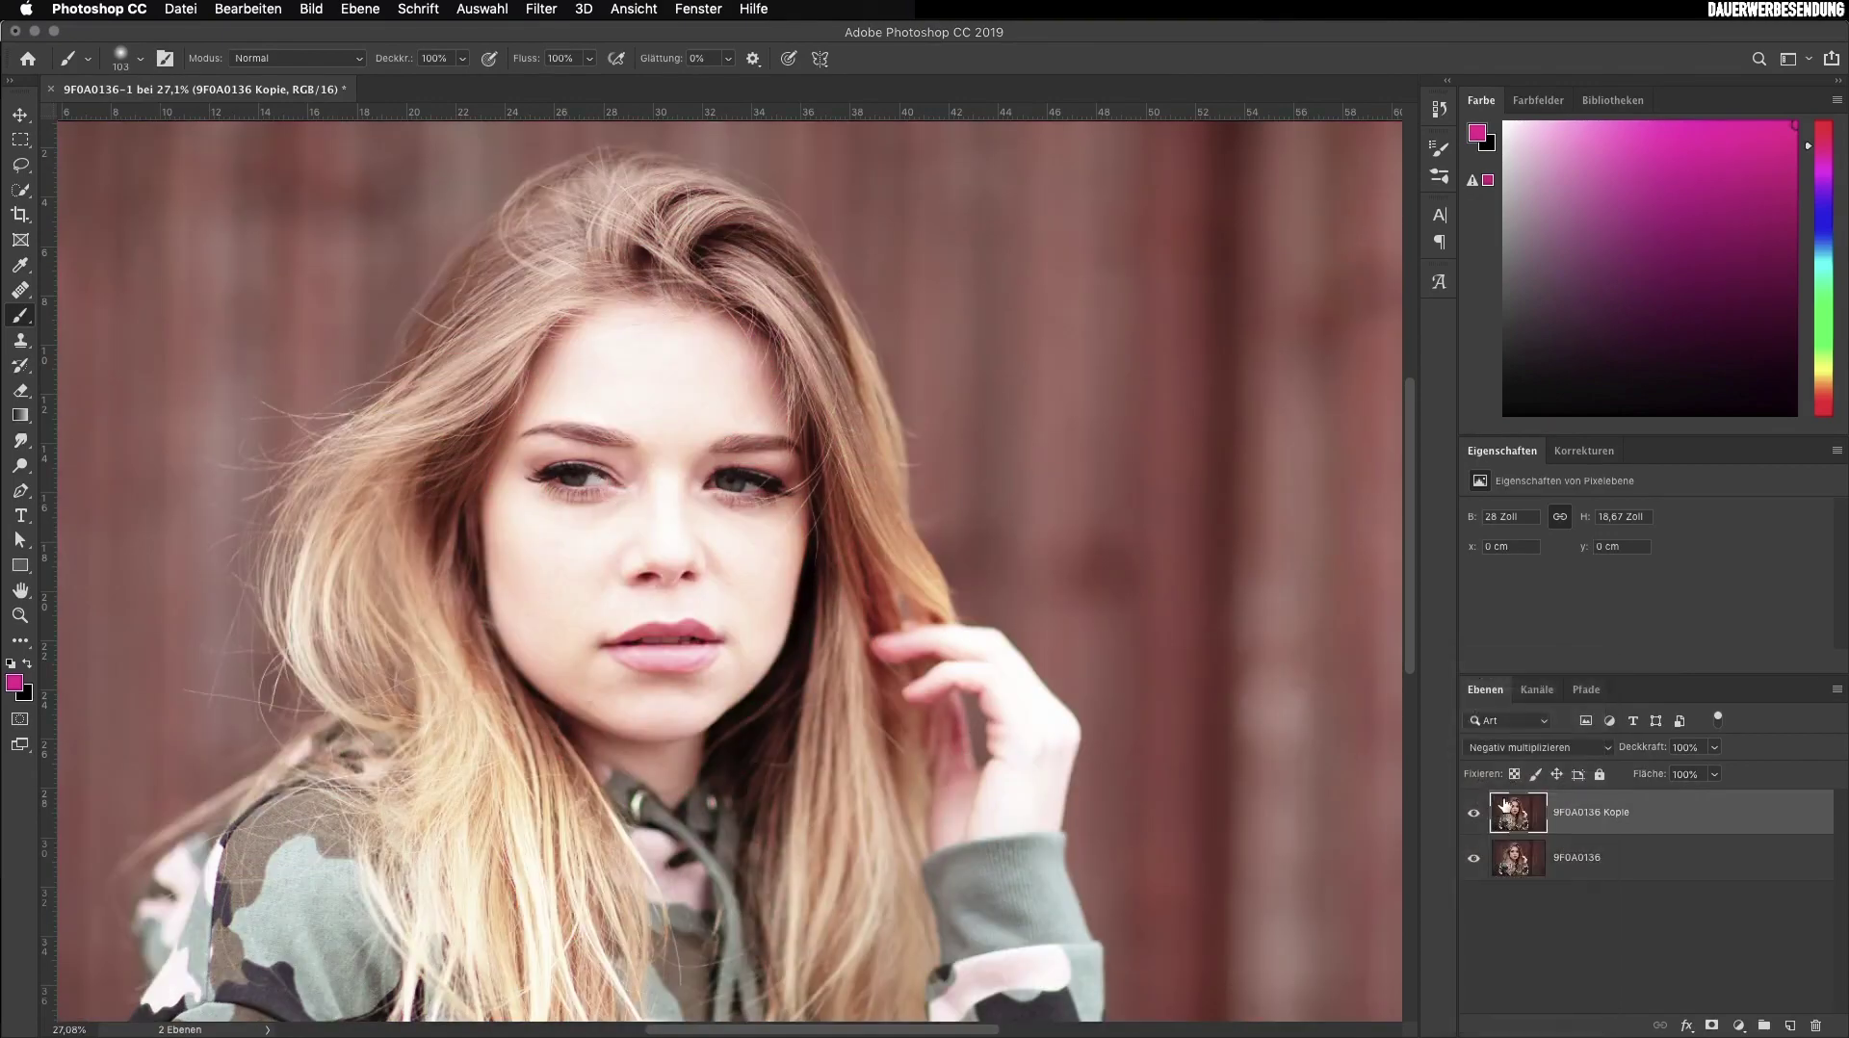
click(1474, 814)
click(1474, 813)
Add a black mask to the copy, paint white over the eyes and black beneath both eyes
alt+click(1712, 1027)
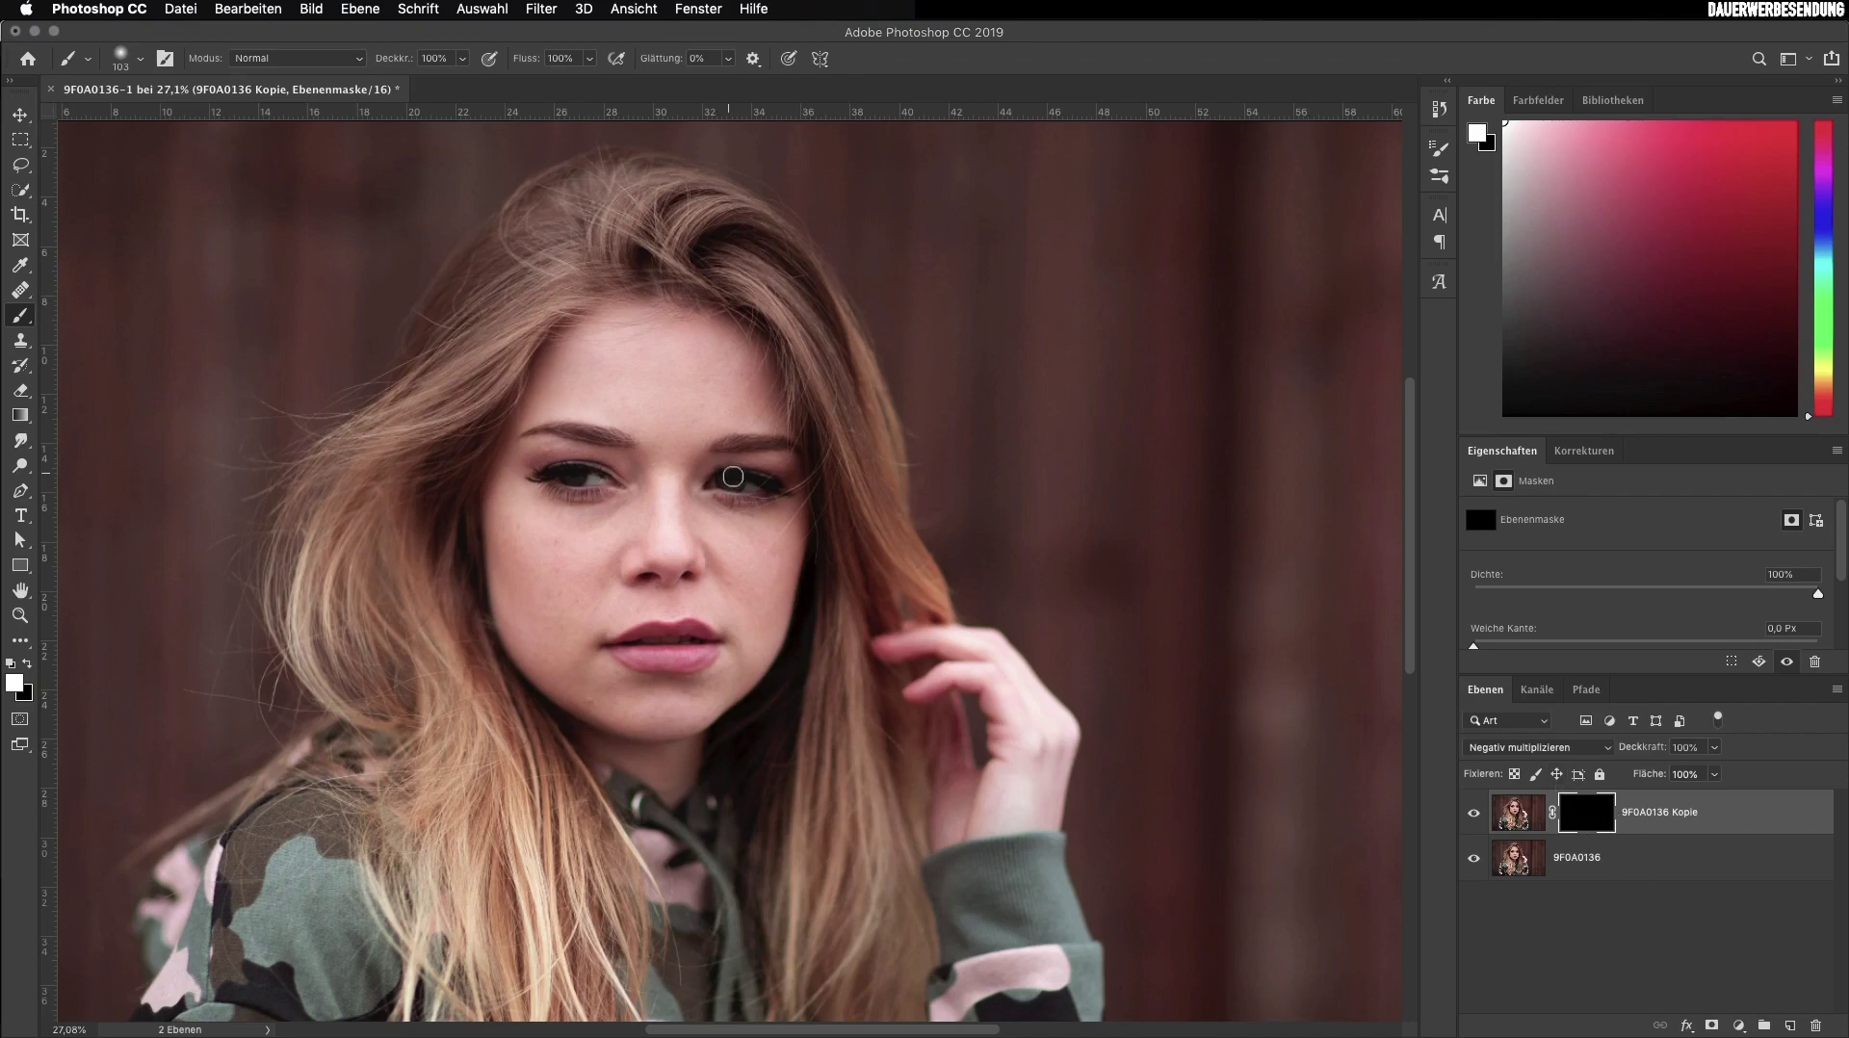
mouse_move(733, 476)
mouse_down()
mouse_move(718, 481)
mouse_move(760, 483)
mouse_move(554, 478)
mouse_move(610, 485)
mouse_up()
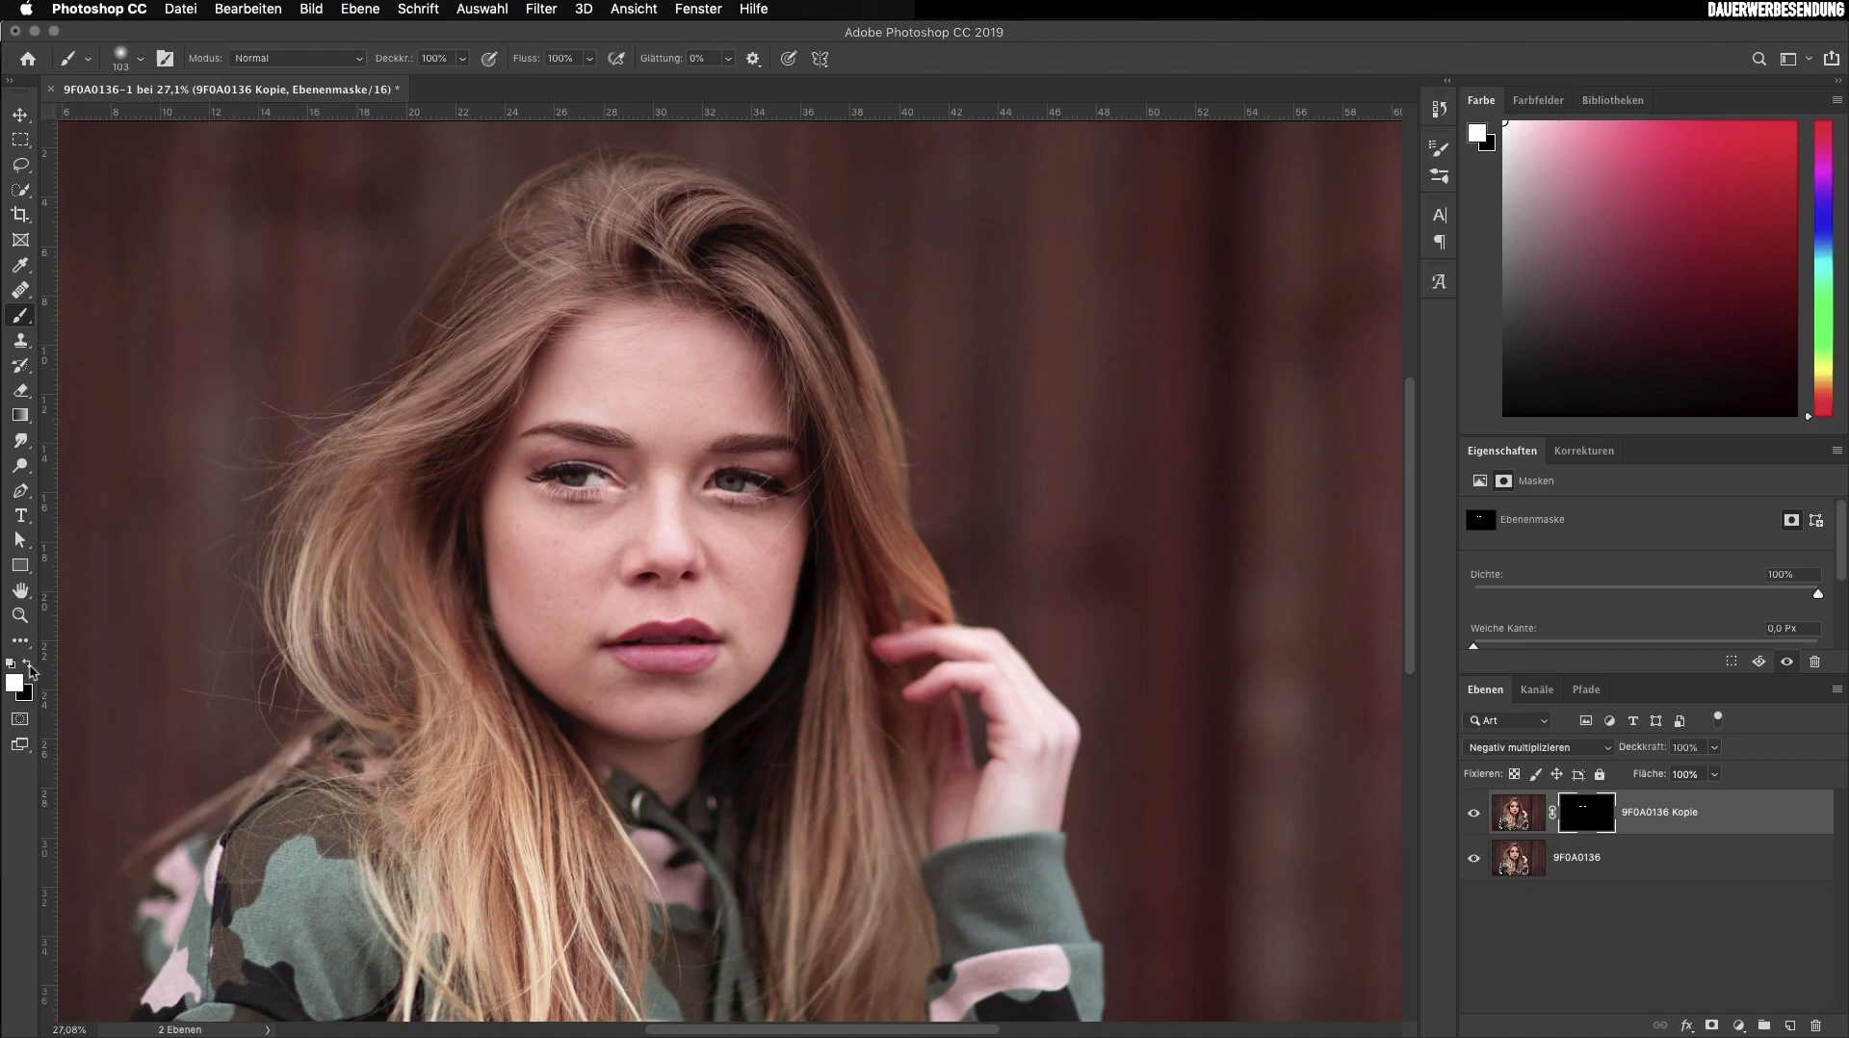
click(28, 664)
mouse_move(727, 495)
mouse_down()
mouse_move(763, 508)
mouse_move(785, 466)
mouse_up()
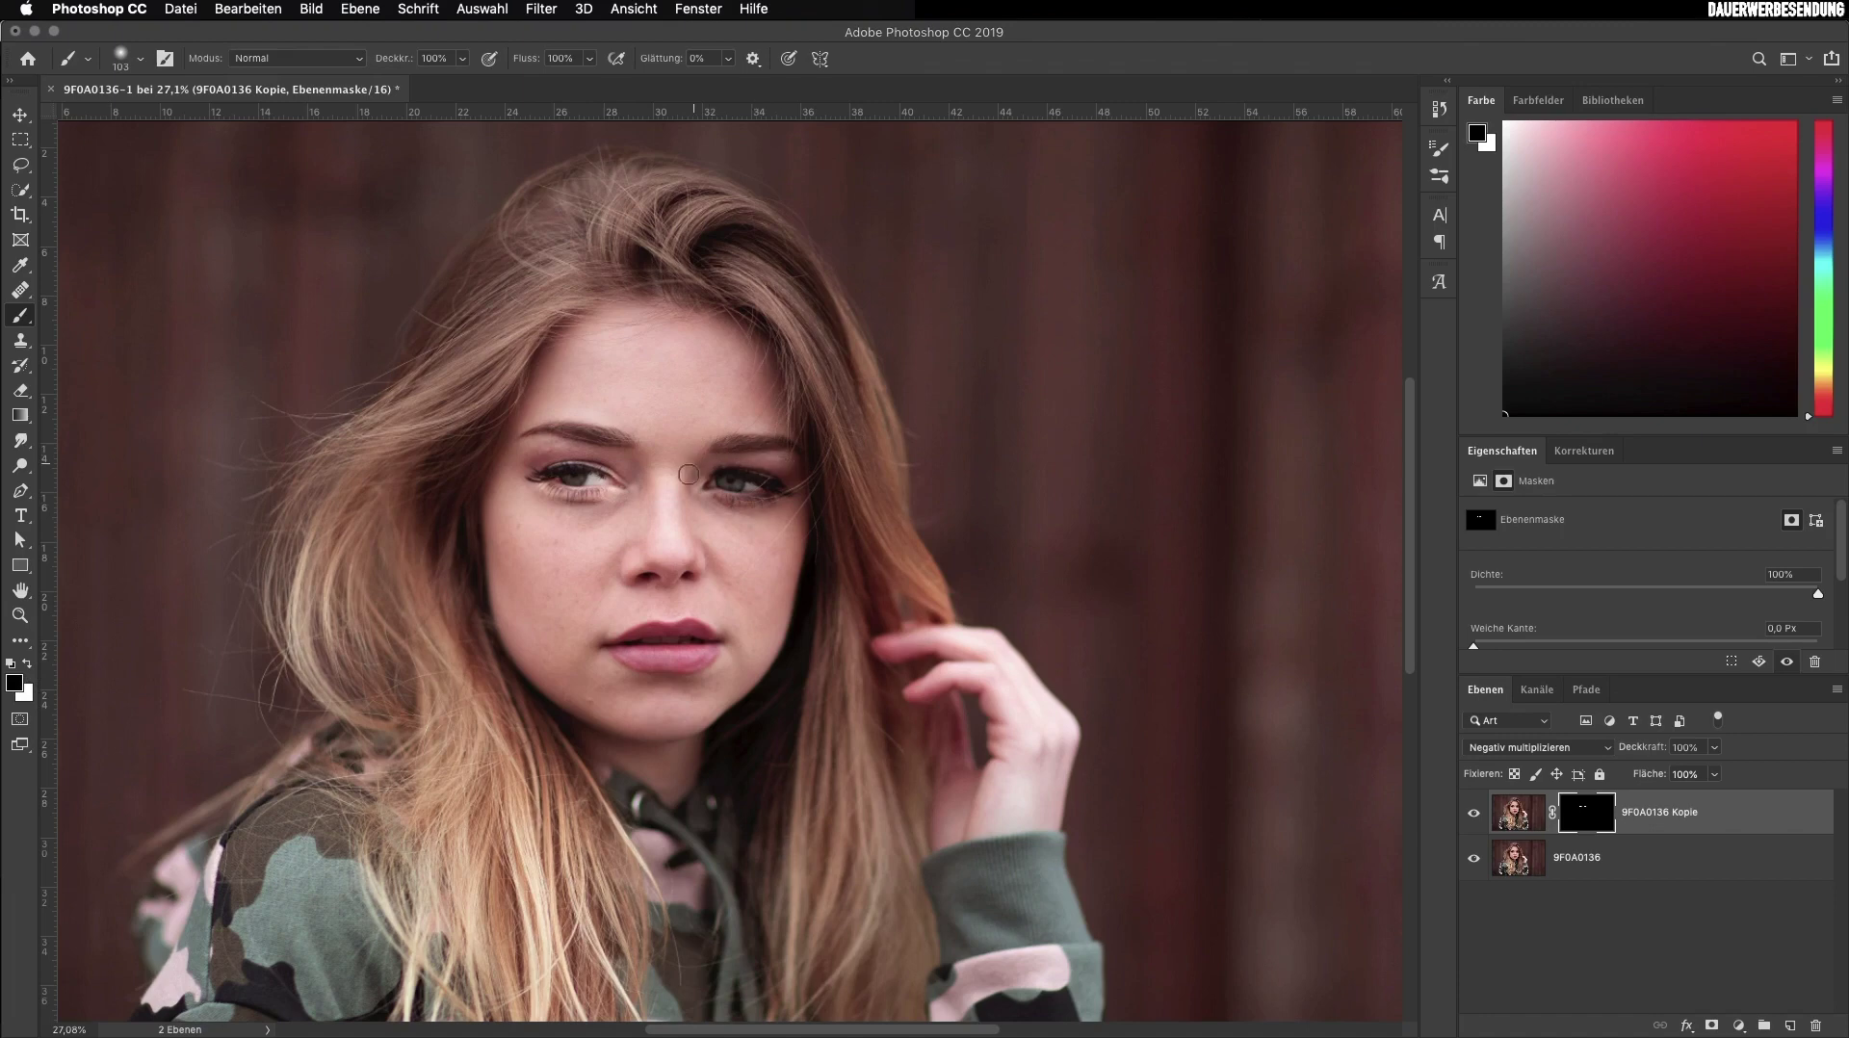
mouse_move(528, 498)
mouse_down()
mouse_move(625, 502)
mouse_move(601, 500)
mouse_move(632, 489)
mouse_move(613, 468)
mouse_move(563, 451)
mouse_up()
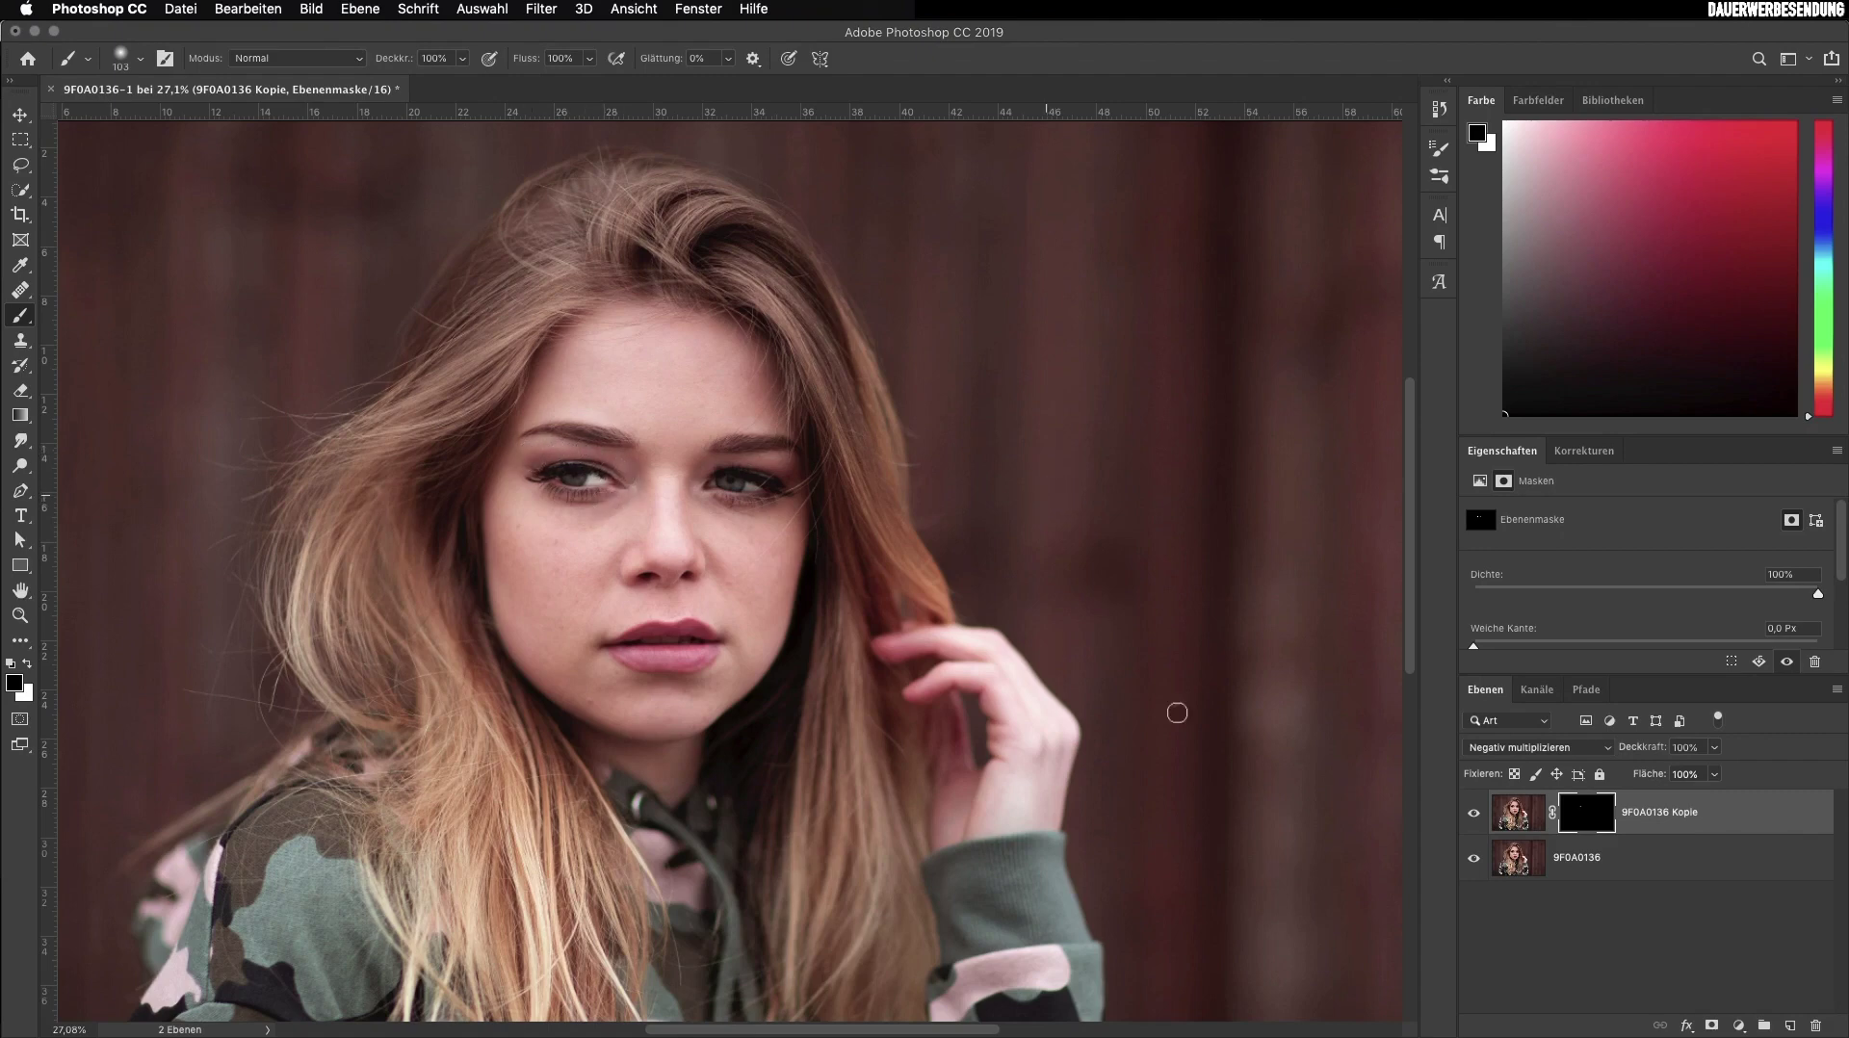
click(1473, 814)
Compare the copy on and off, then zoom out to 17.8% to view the whole portrait
click(1473, 814)
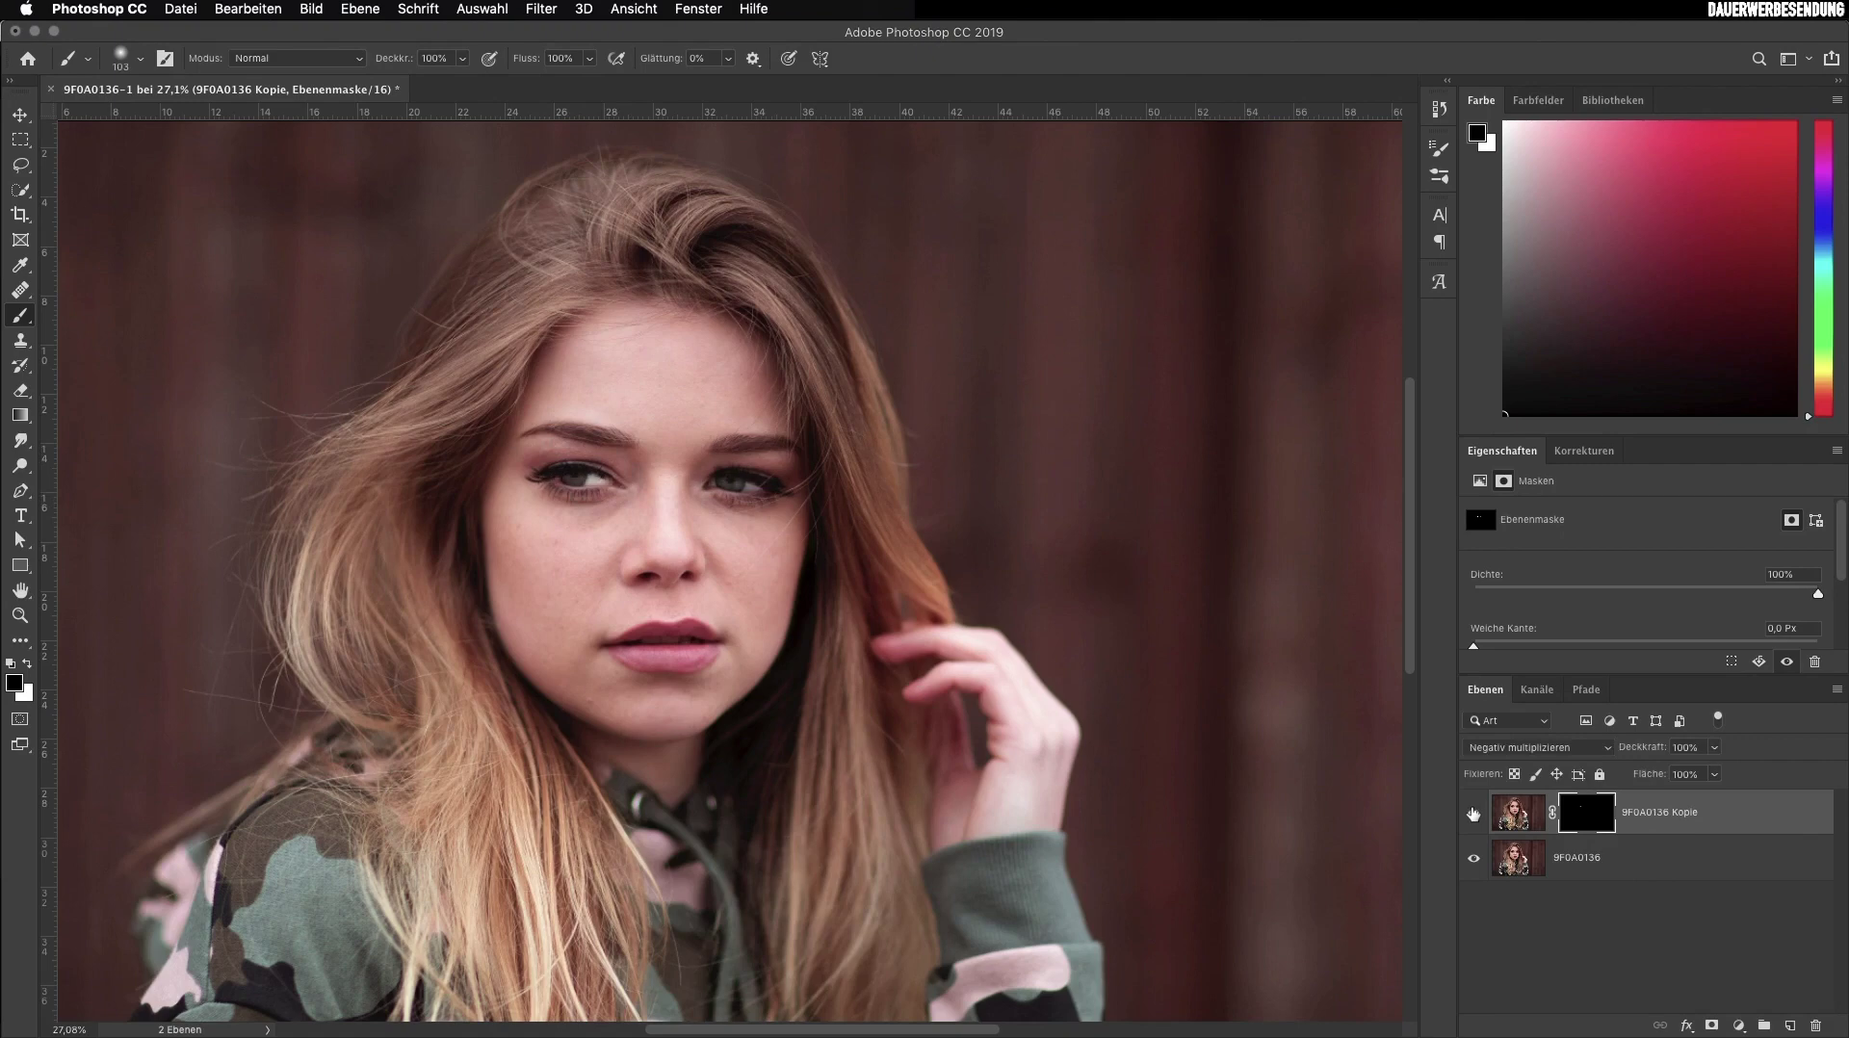
click(1473, 814)
click(1473, 814)
scroll(666, 494, down, 2)
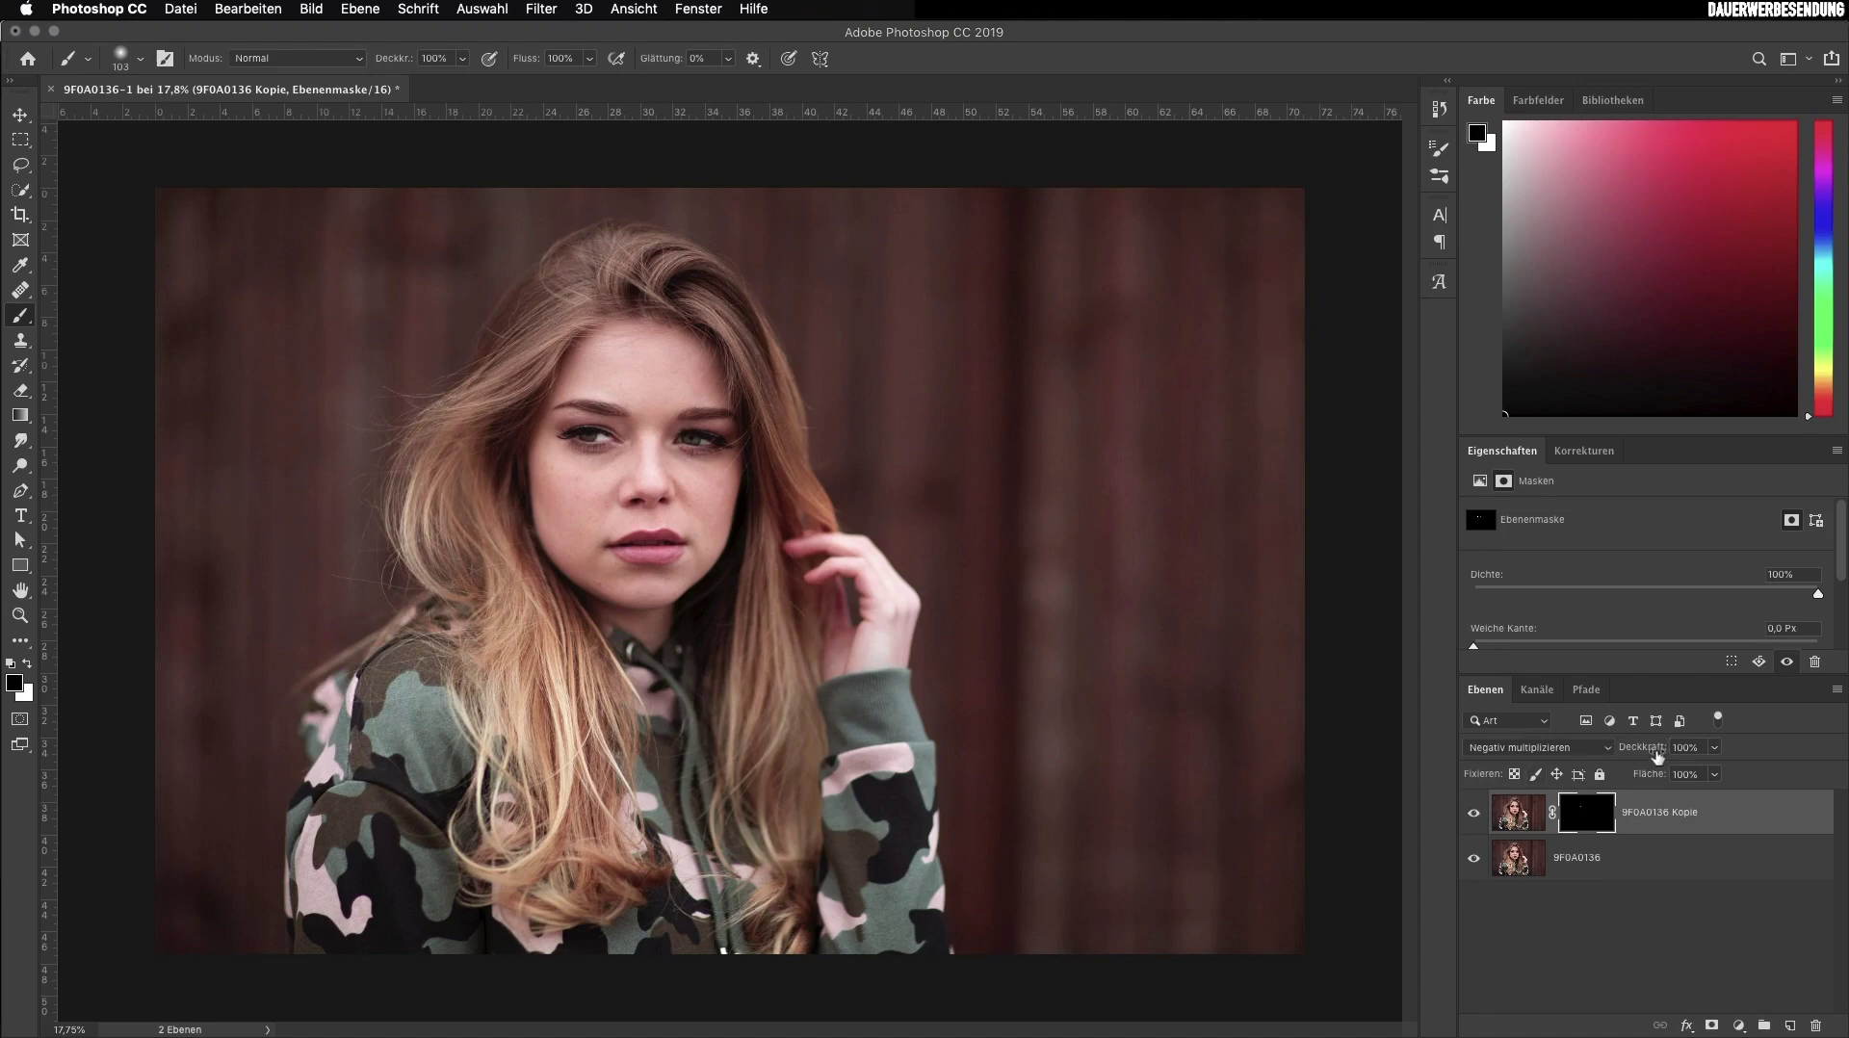
Lower the Kopie layer's Deckkraft to 33%, toggling its visibility to compare before and after
drag(1658, 755, 1392, 754)
click(1474, 814)
click(1474, 814)
click(1474, 813)
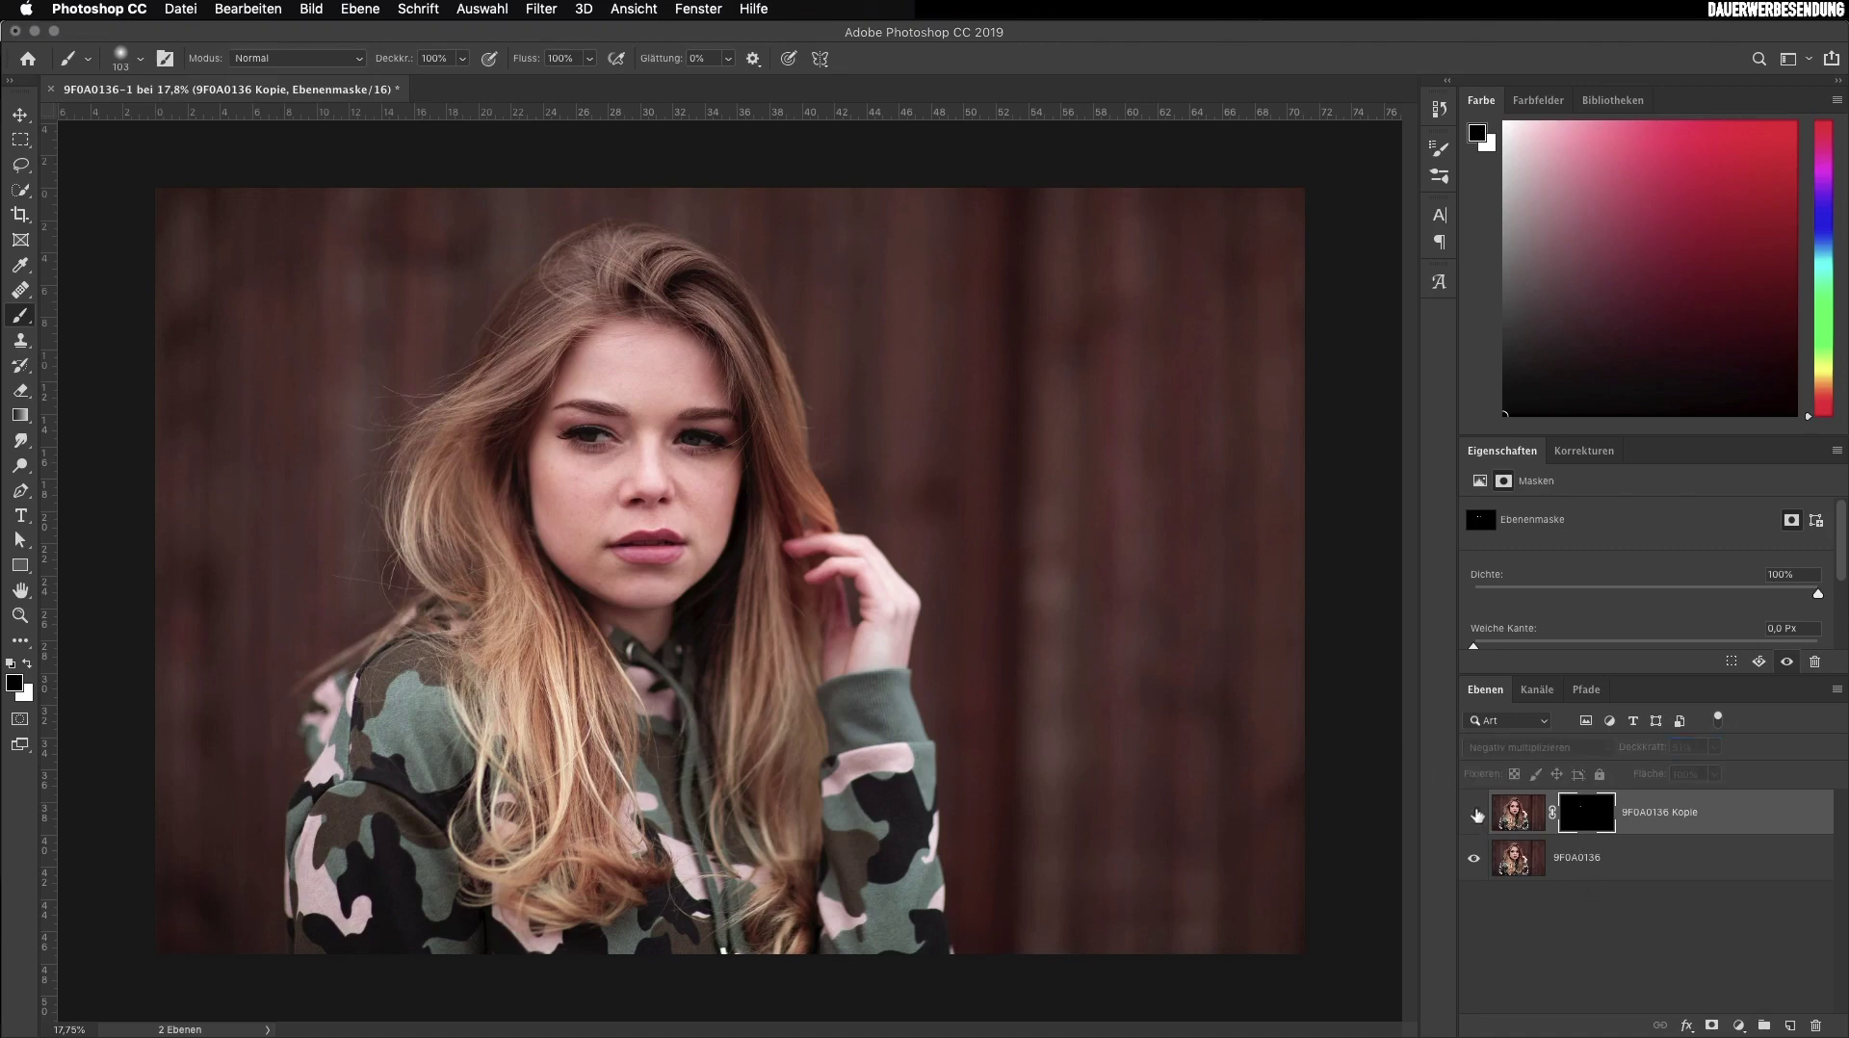
click(1474, 813)
drag(1645, 748, 1644, 750)
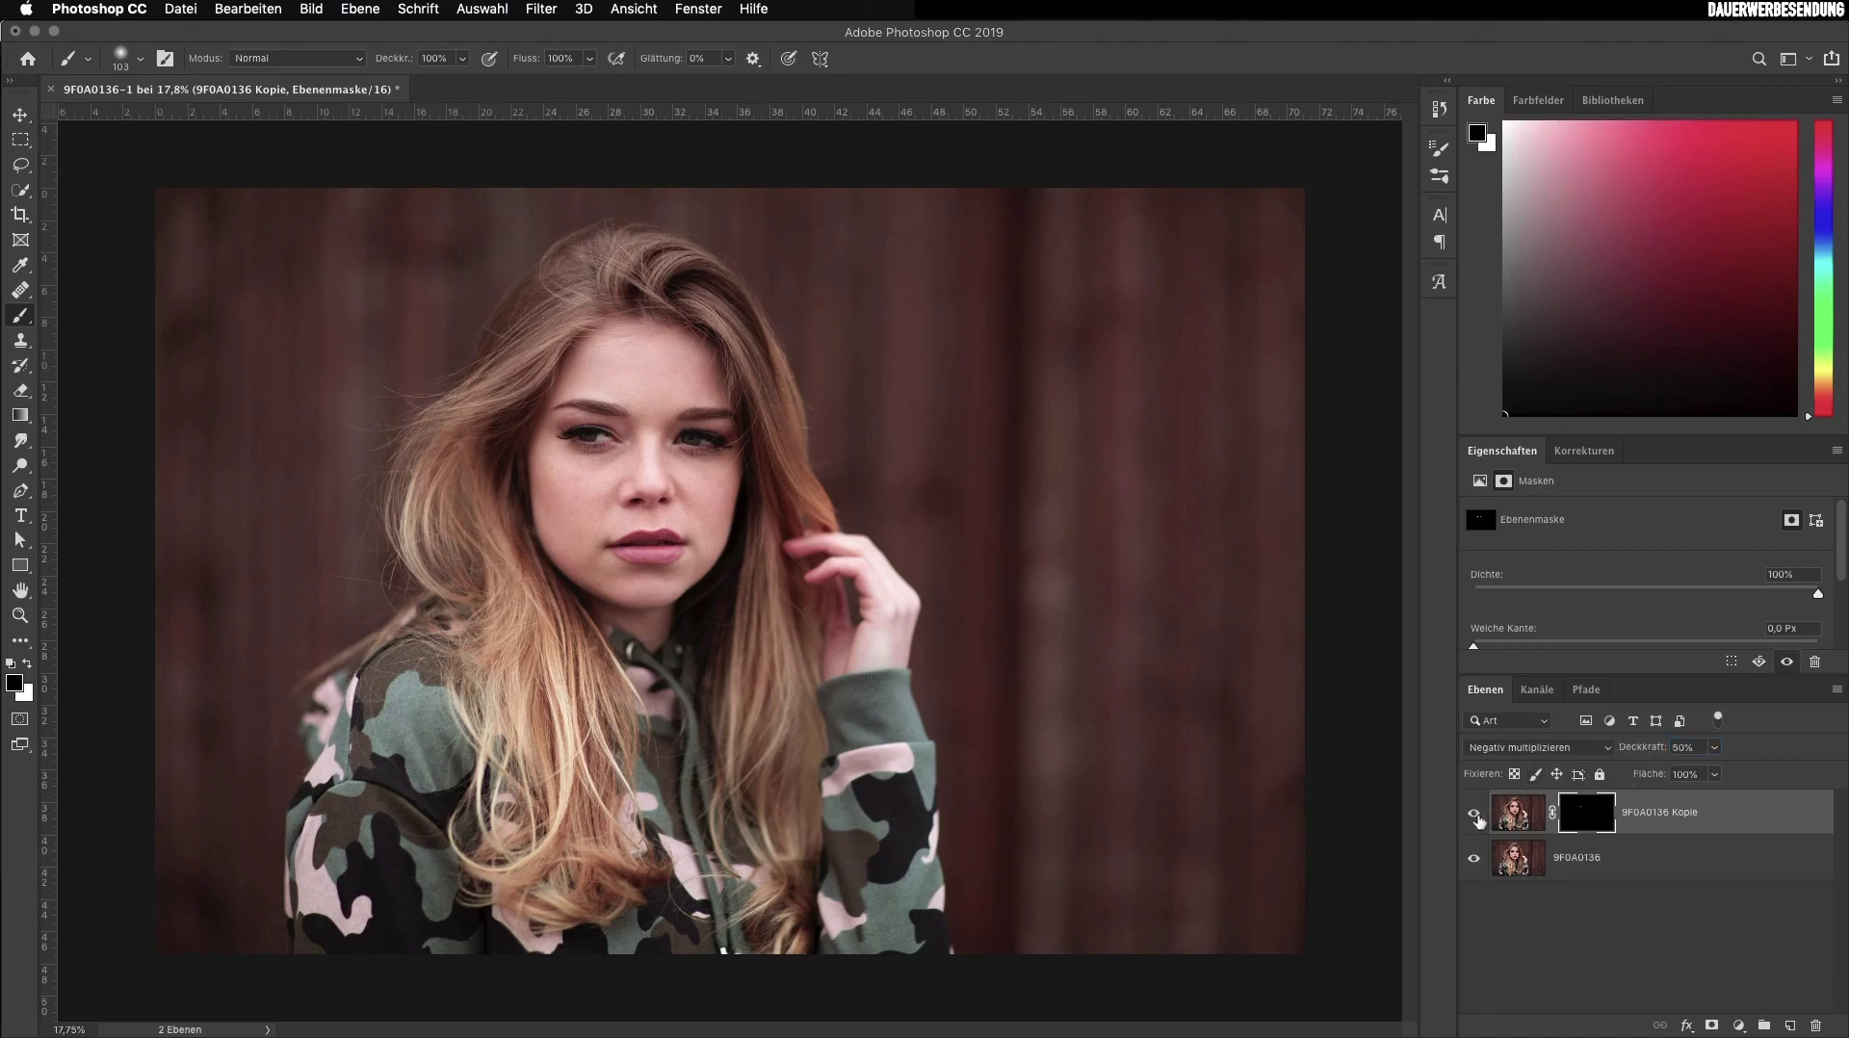
drag(1649, 752, 1632, 754)
click(1474, 813)
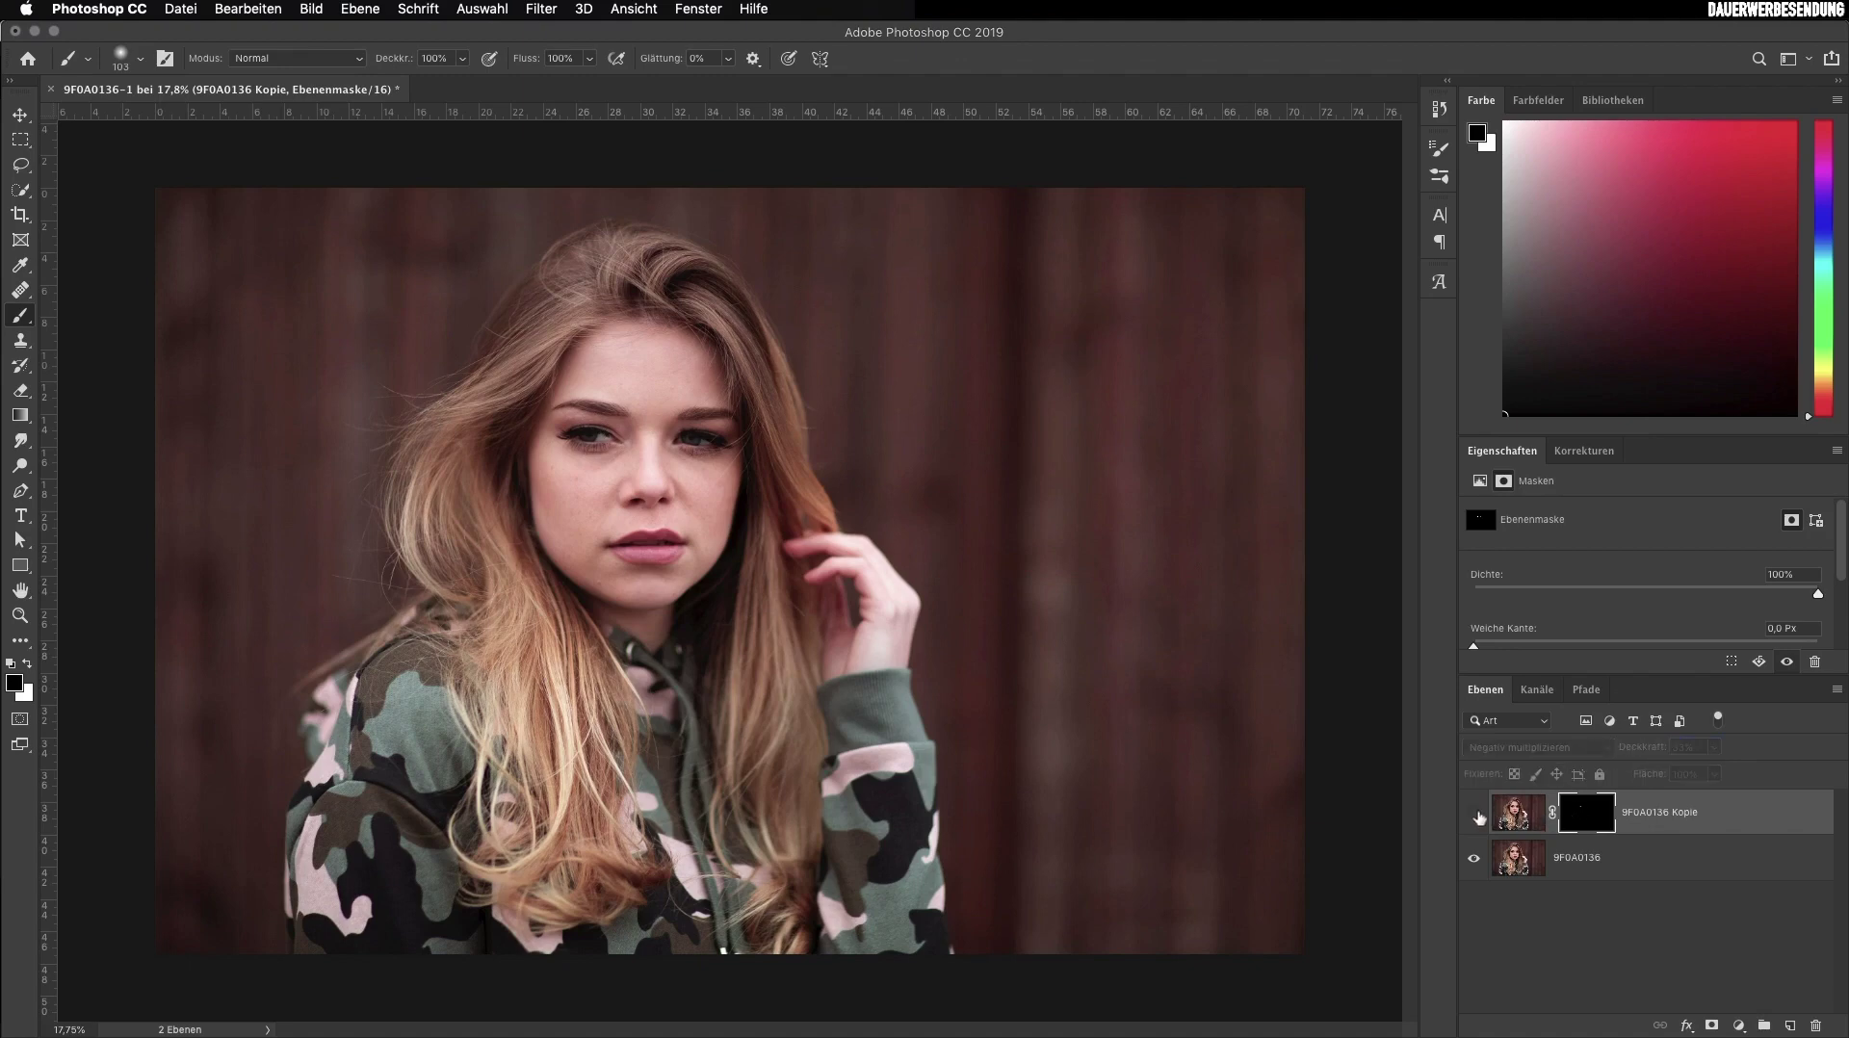
click(1475, 814)
click(1474, 813)
click(1474, 814)
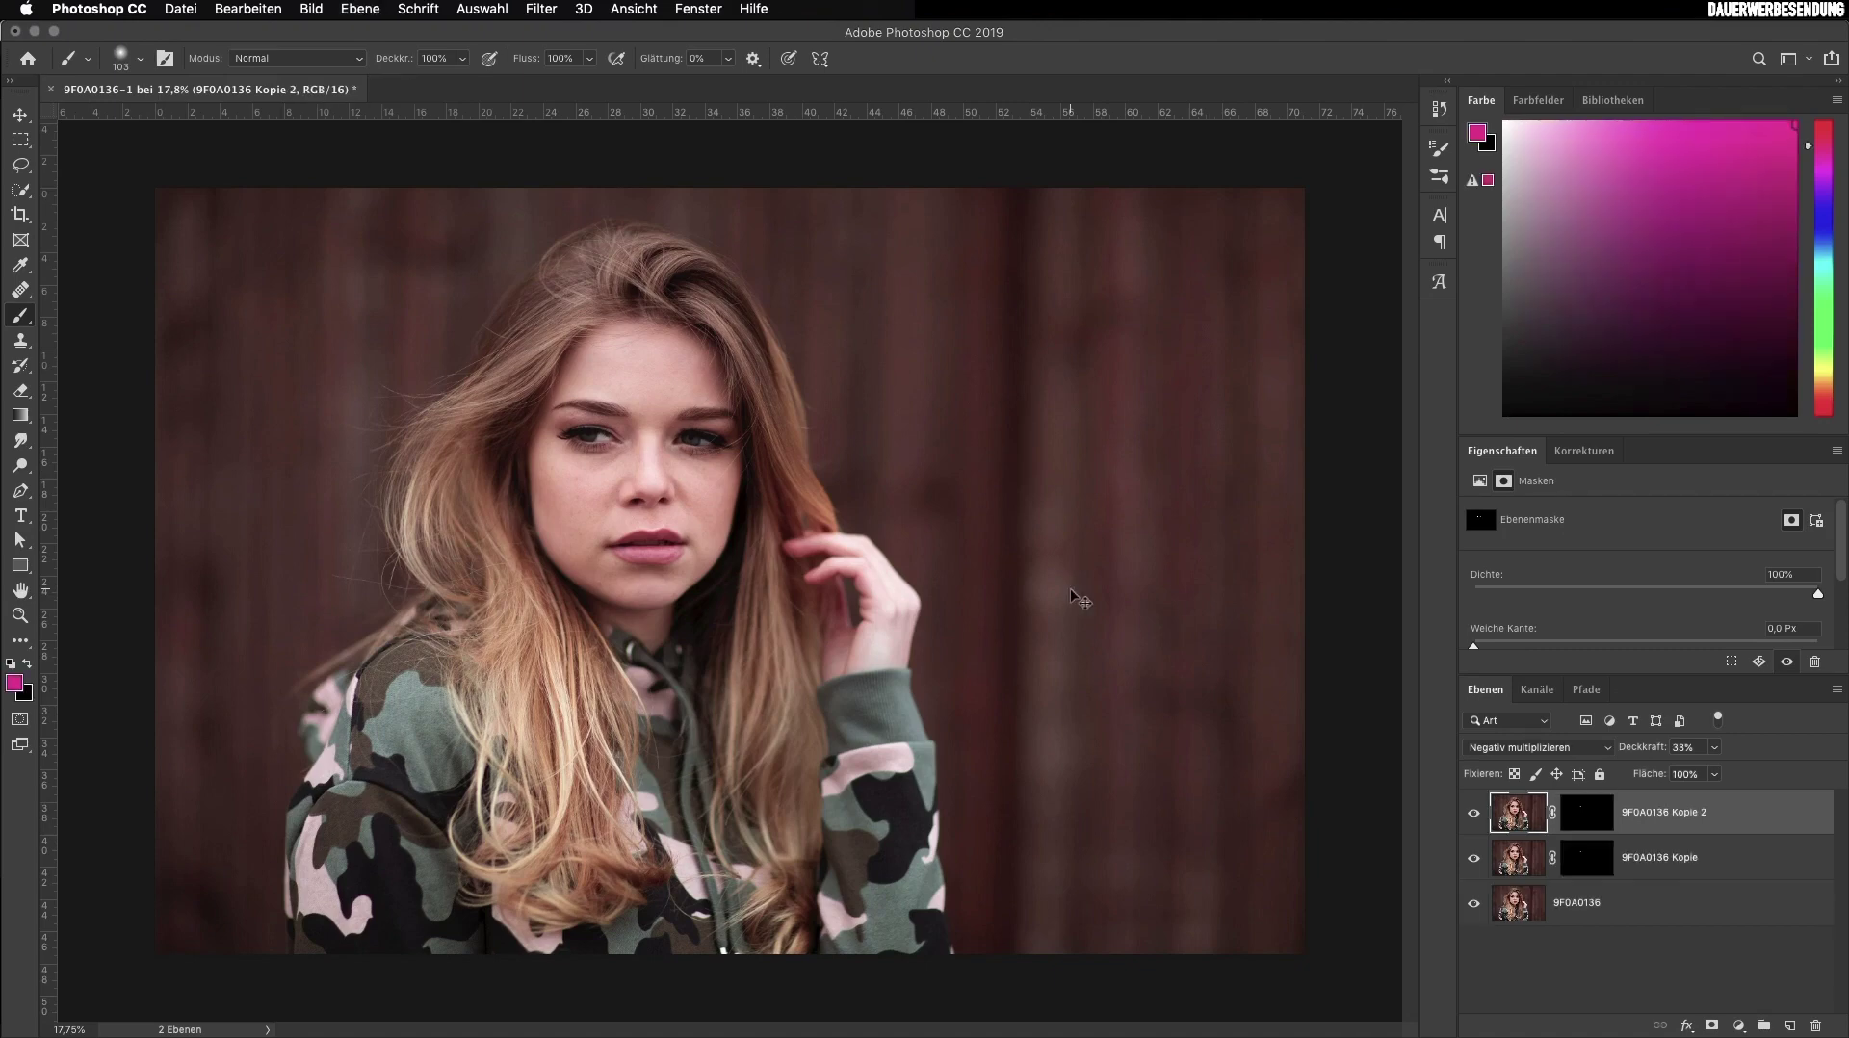
Duplicate the masked copy up to Kopie 5, select all five copies and group them as Gruppe 1
key(ctrl+j)
key(ctrl+j)
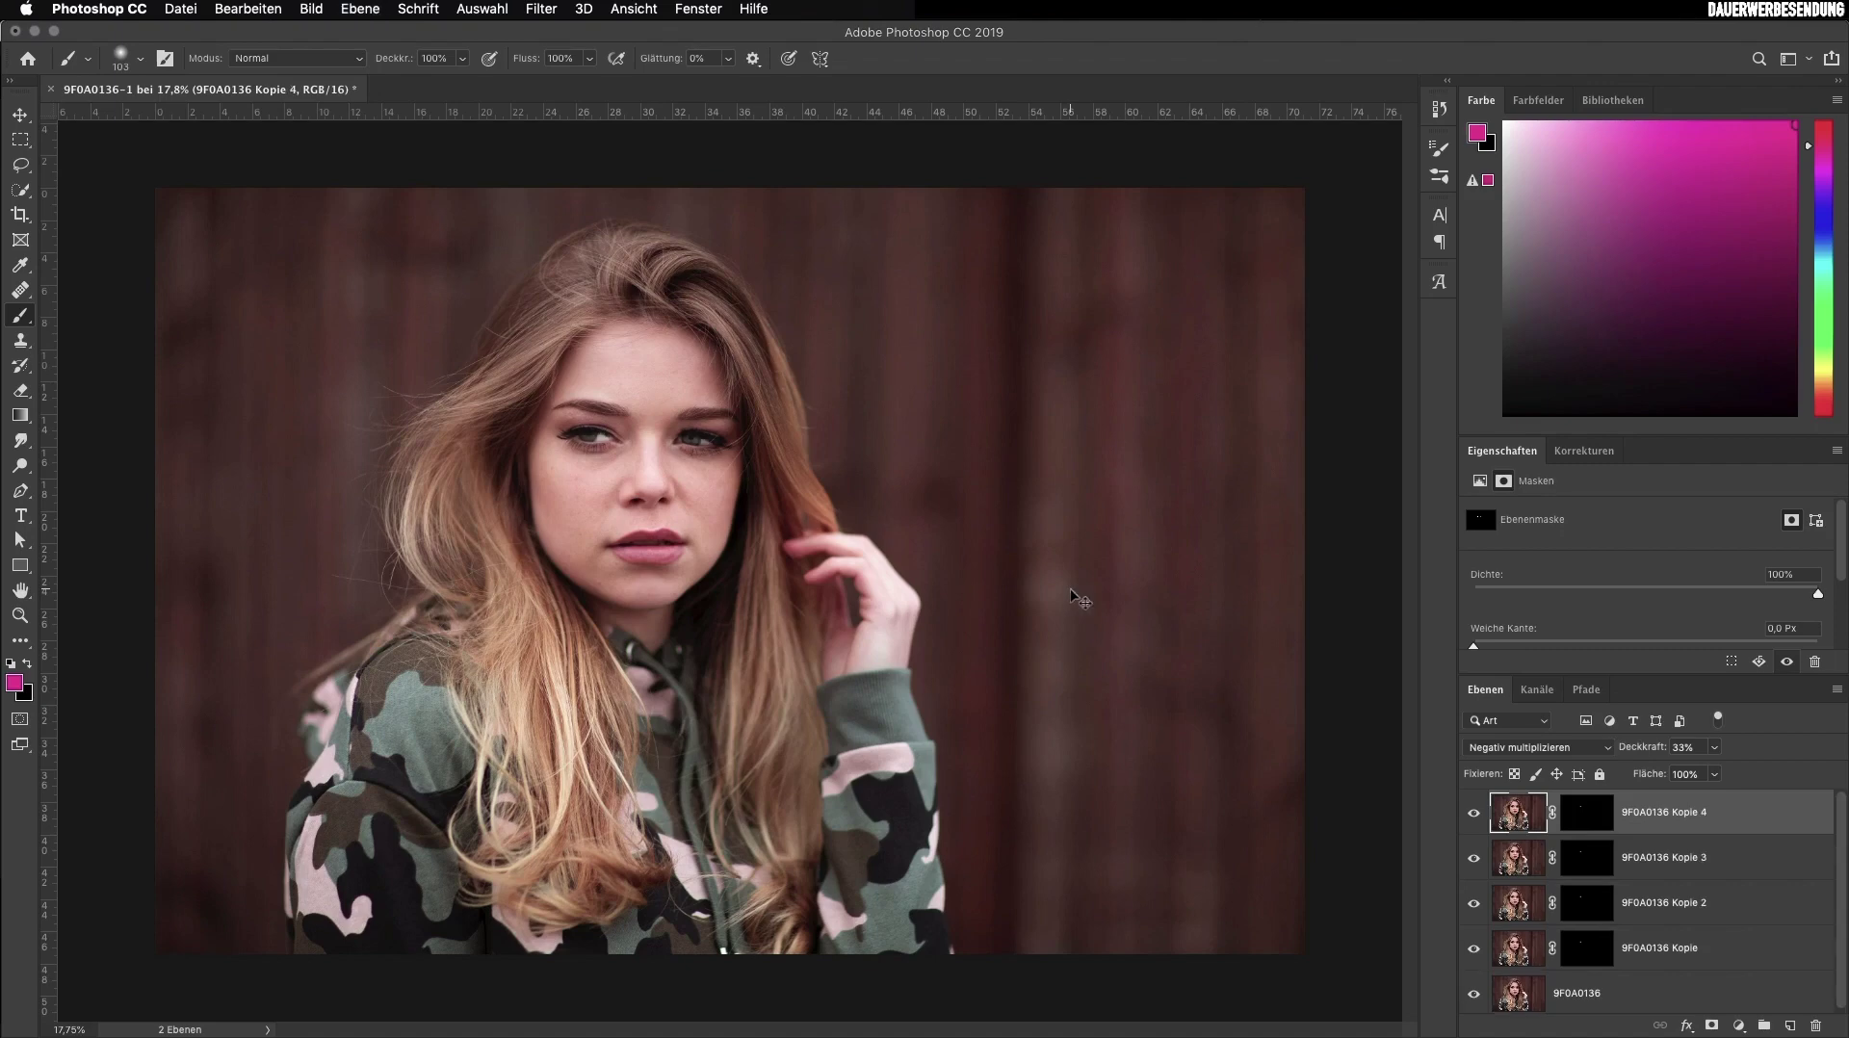
key(ctrl+j)
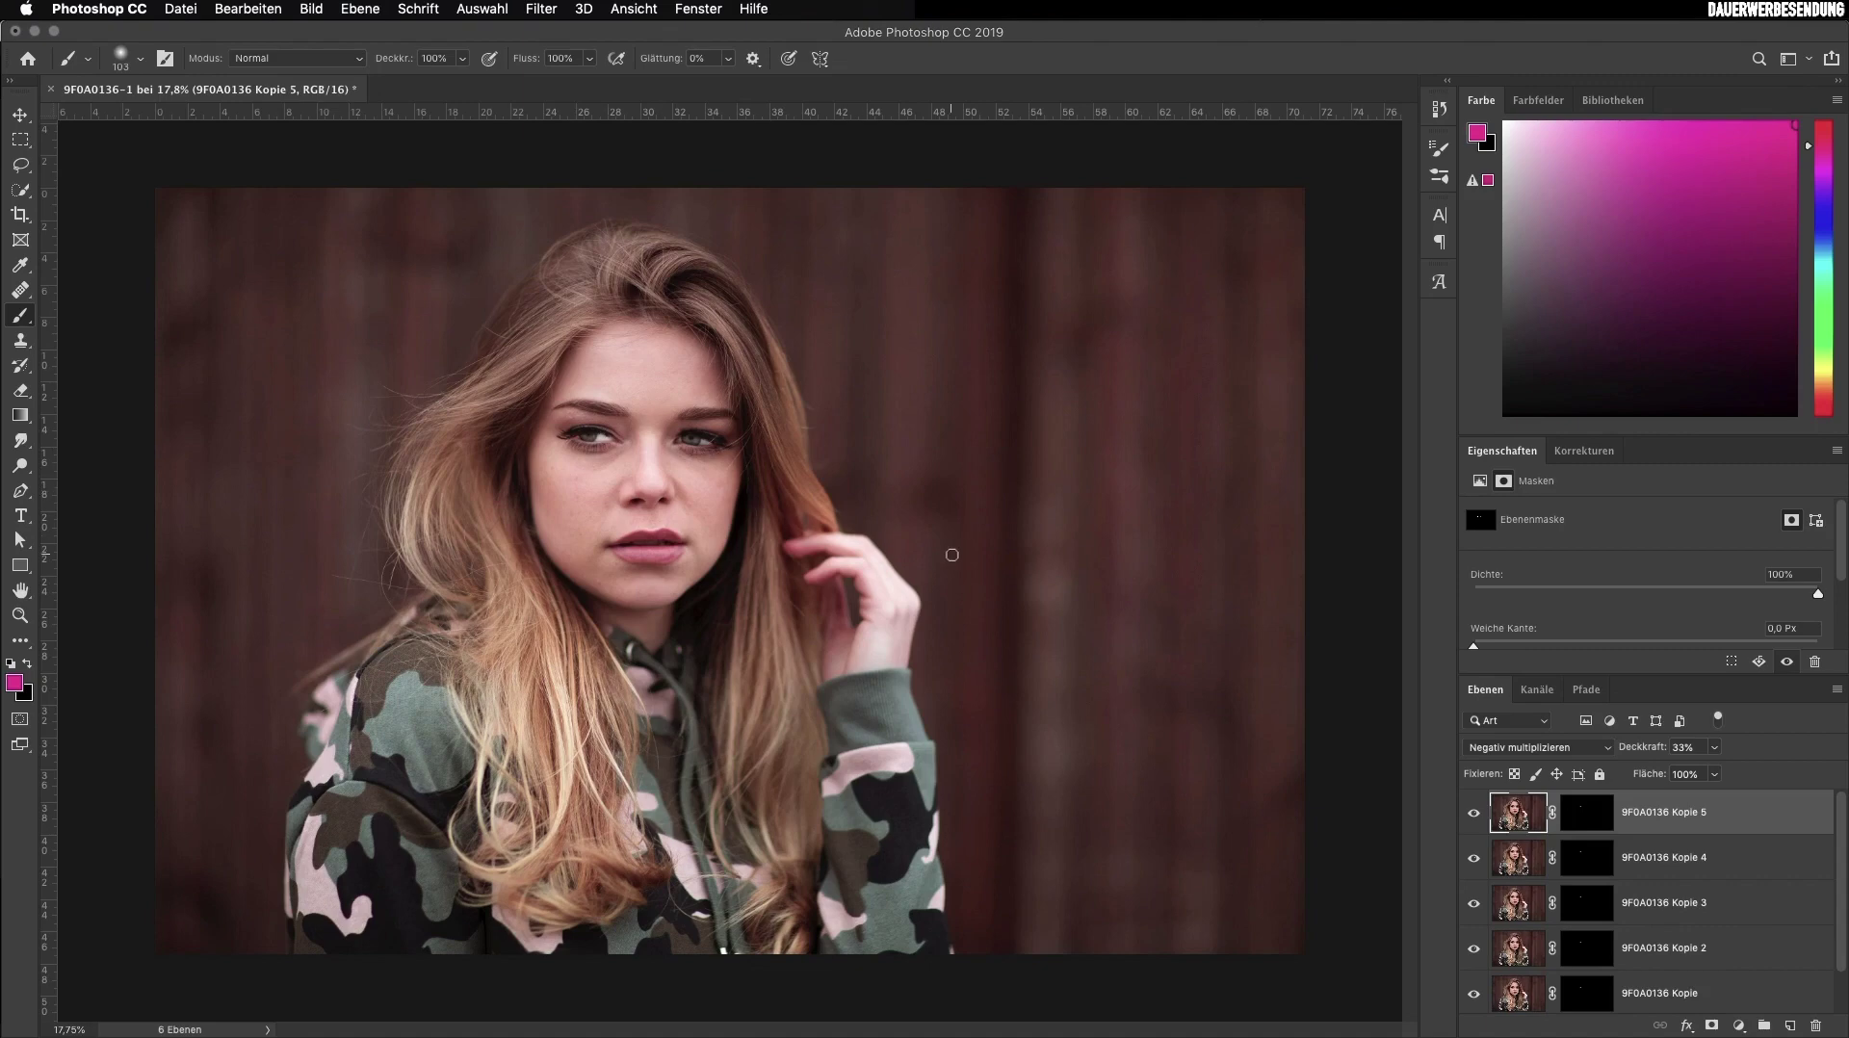
scroll(1718, 894, down, 1)
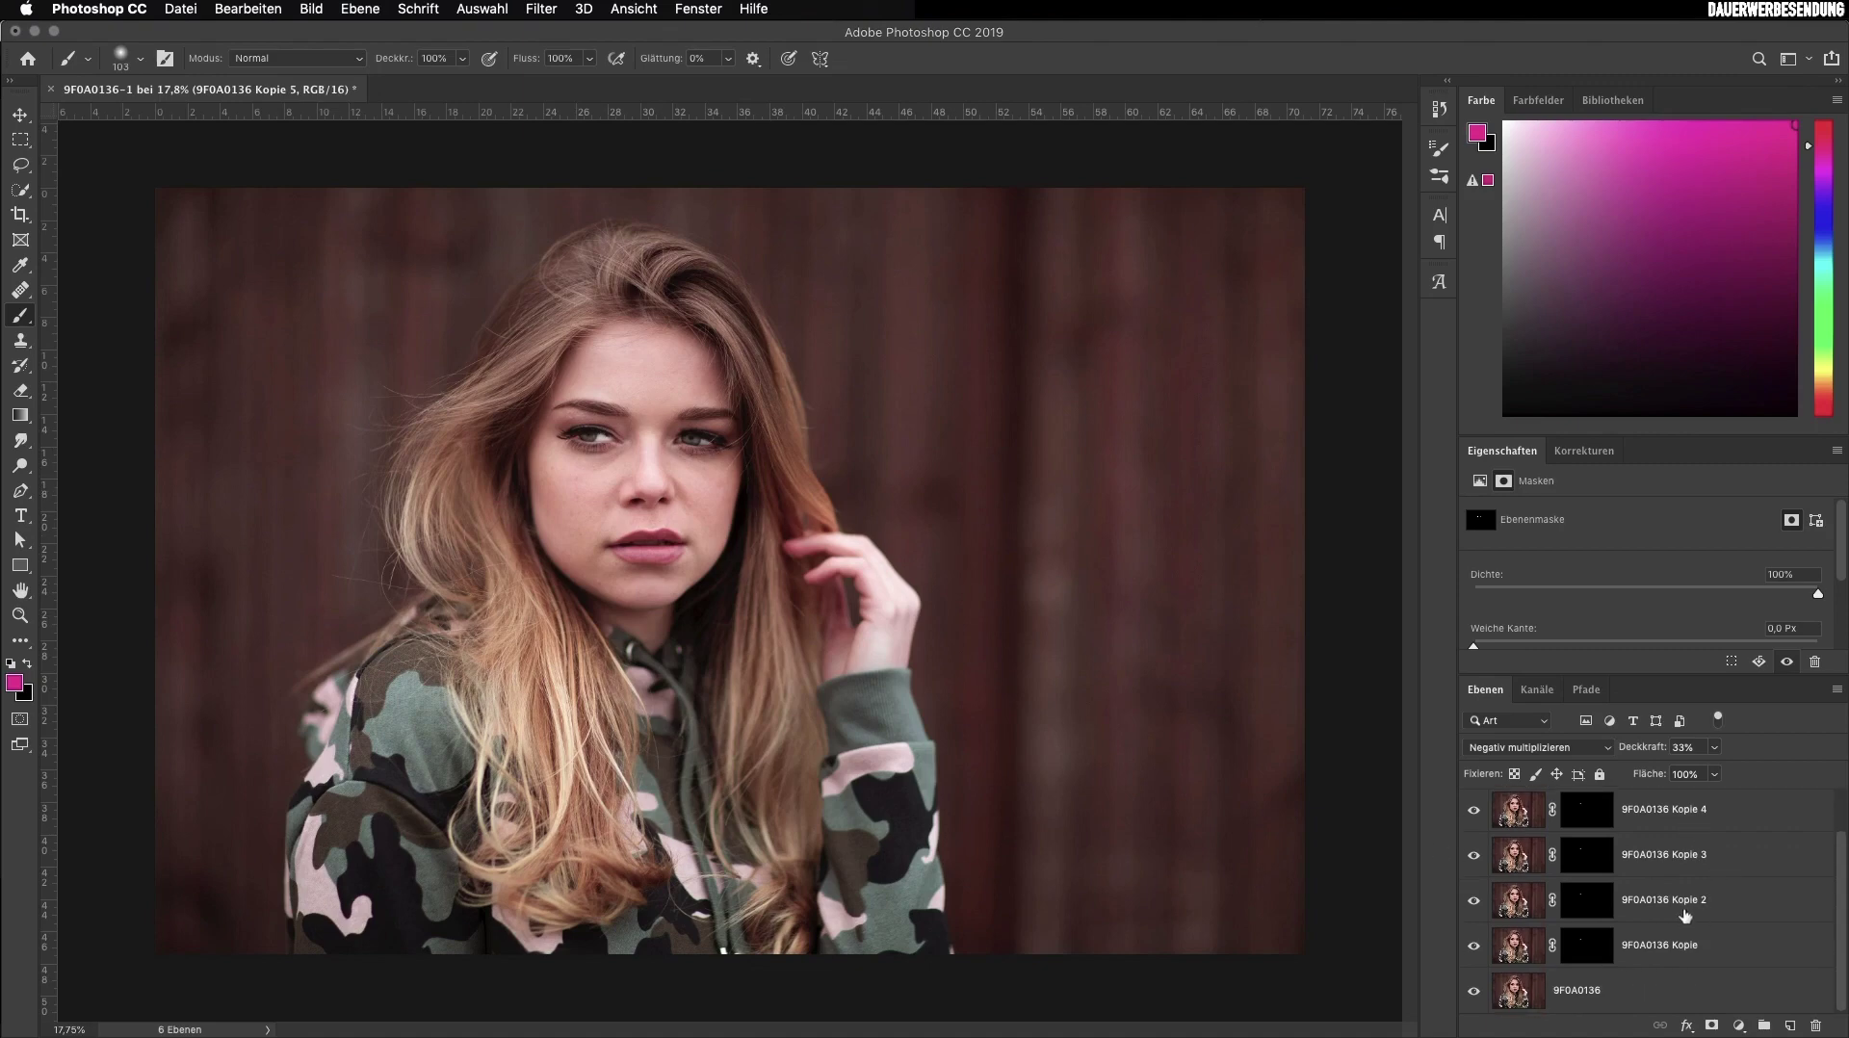
shift+click(1680, 949)
key(ctrl+g)
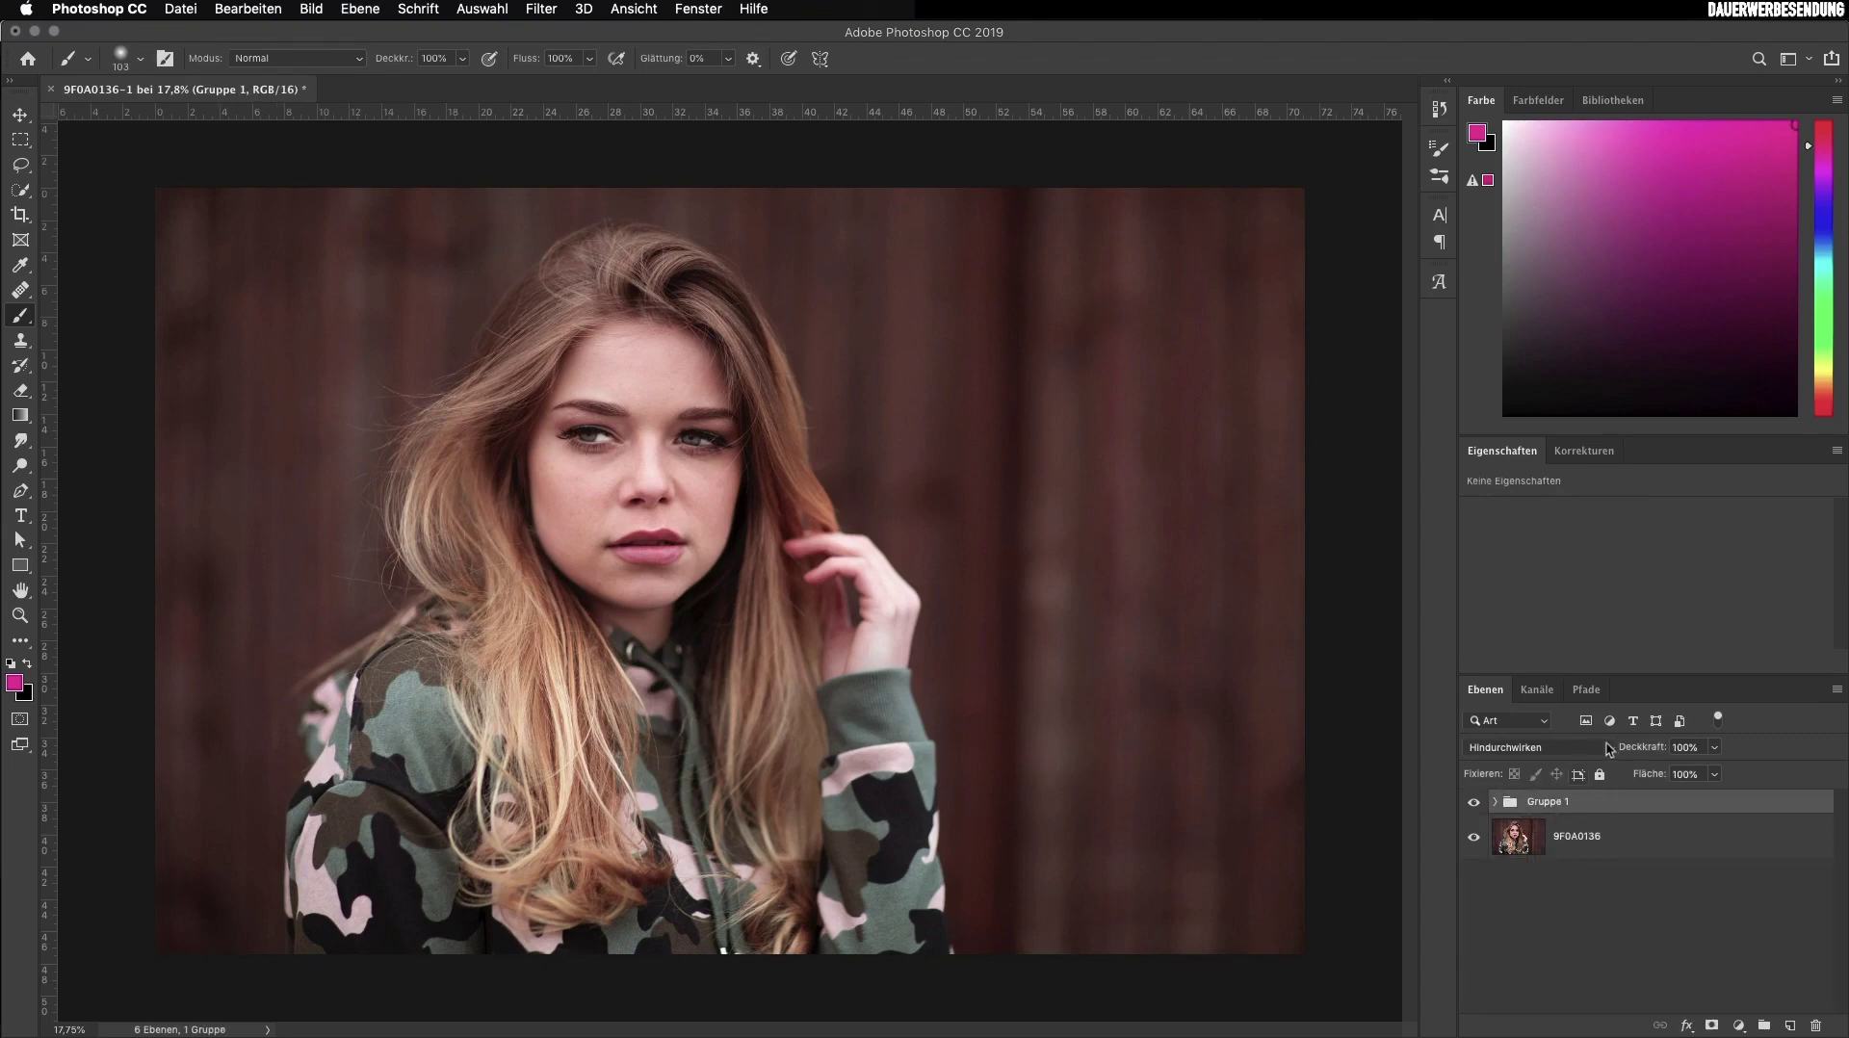
Set Gruppe 1's Deckkraft (opacity) to 57% in the Layers panel
drag(1654, 752, 1609, 752)
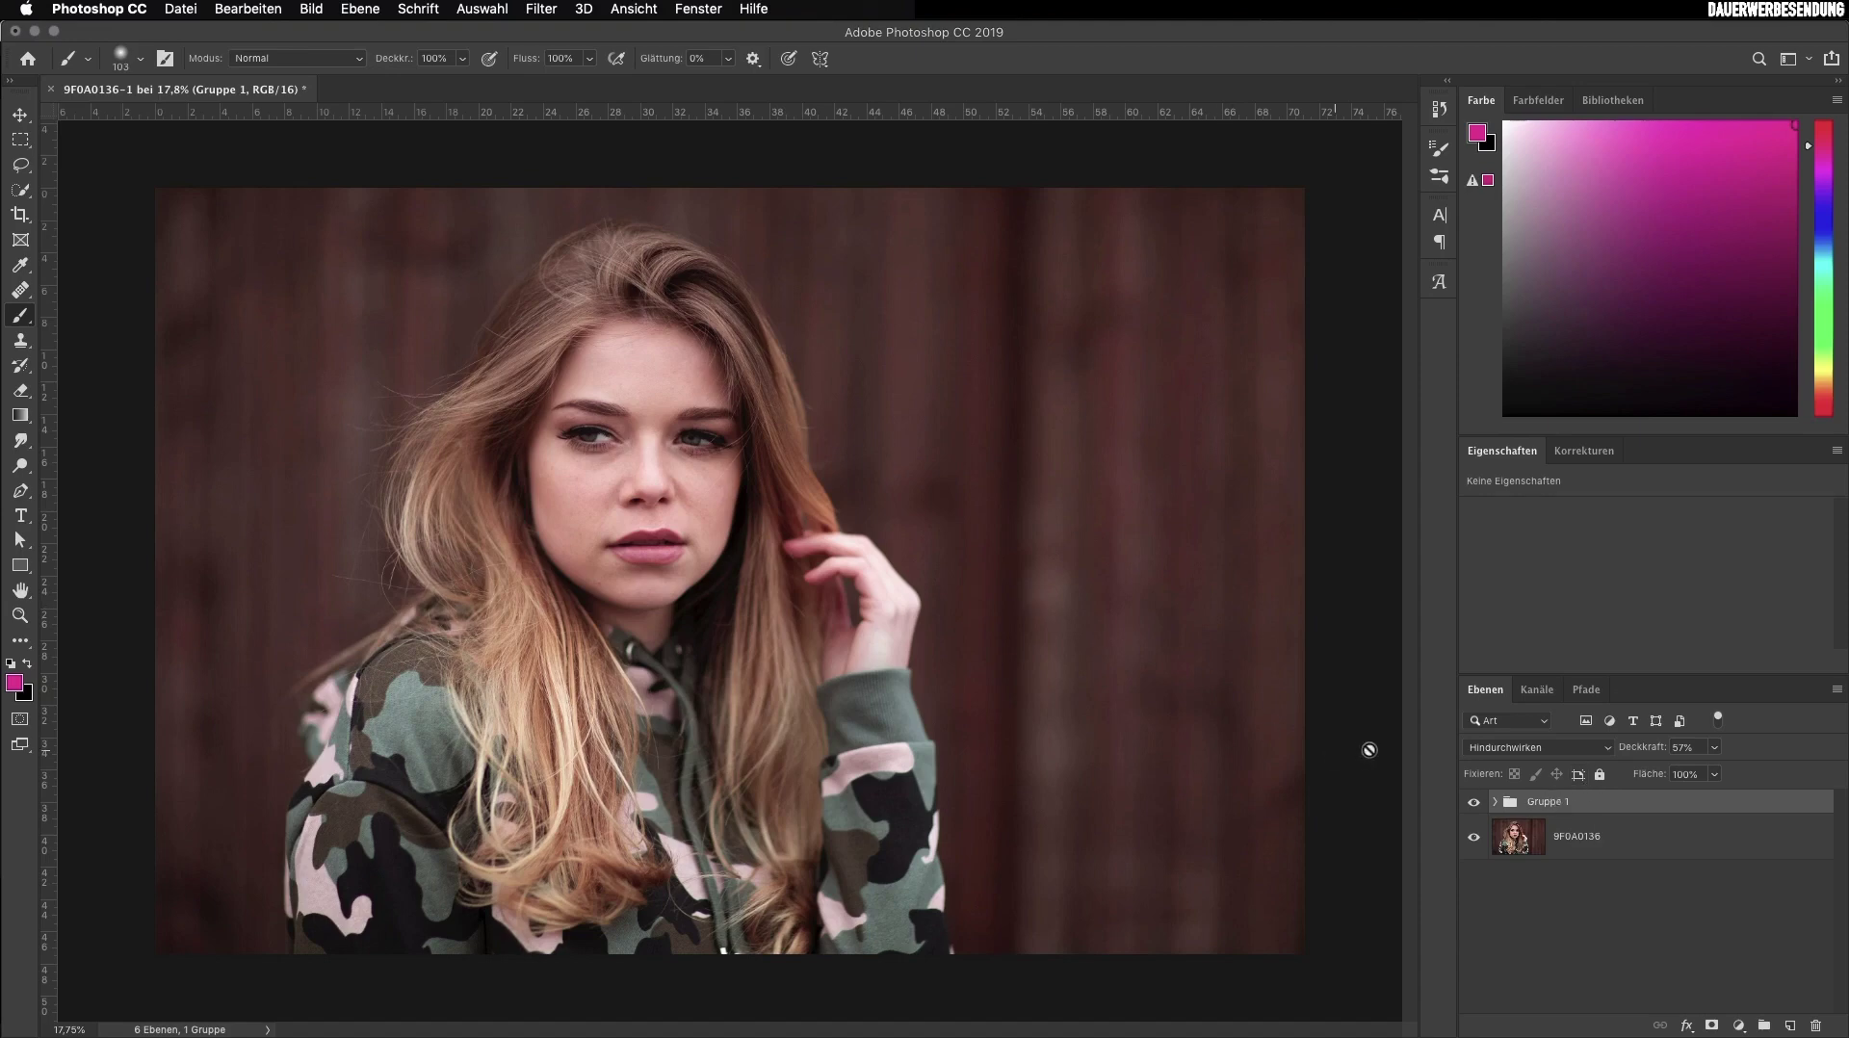
Compare the portrait with Gruppe 1 hidden and shown, then lower its Deckkraft to 47%
click(1473, 802)
click(1472, 802)
drag(1648, 754, 1634, 754)
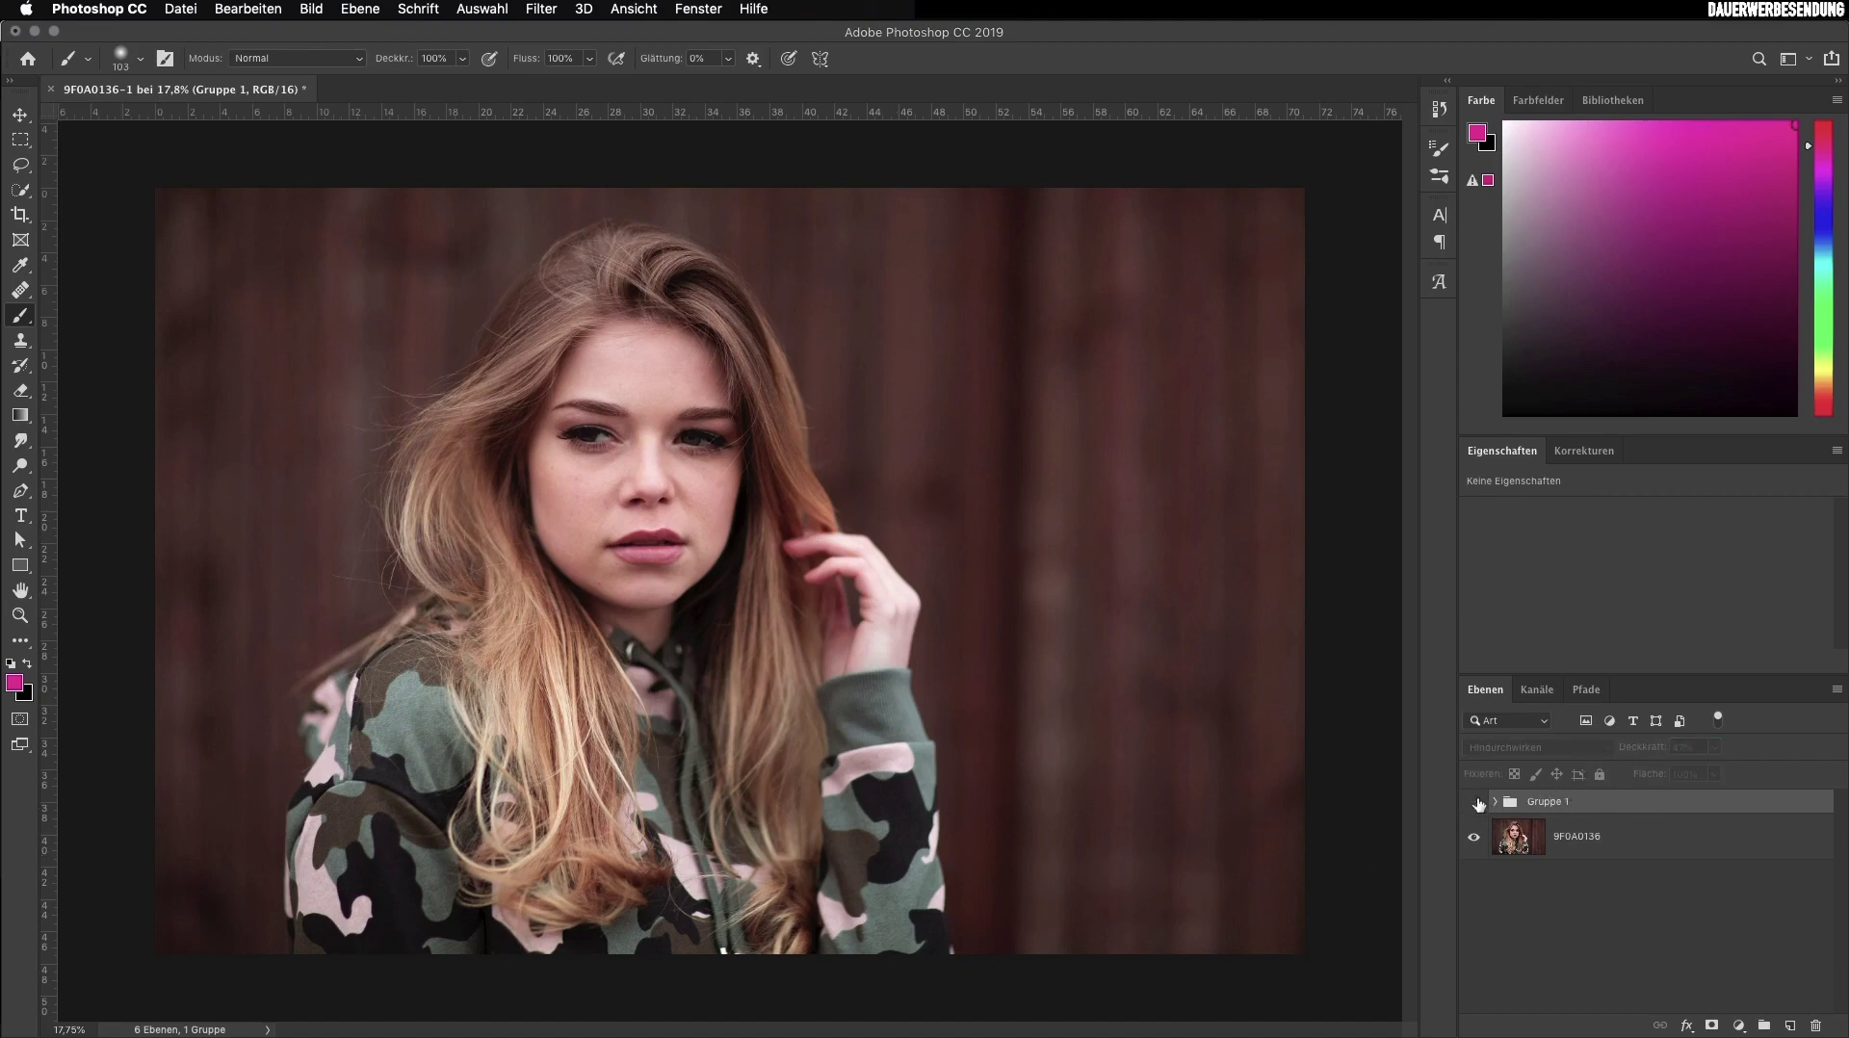